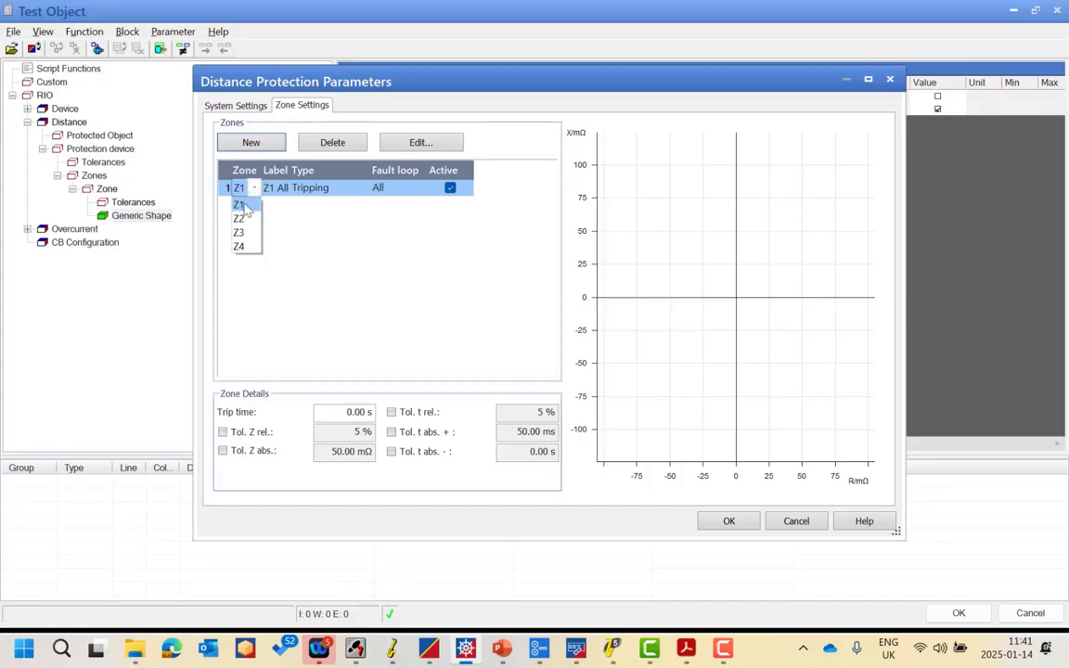
Keep the first zone as Z1 with type Tripping, and widen the Label column in the zone table
{"action": "left_click", "coordinate": [261, 173]}
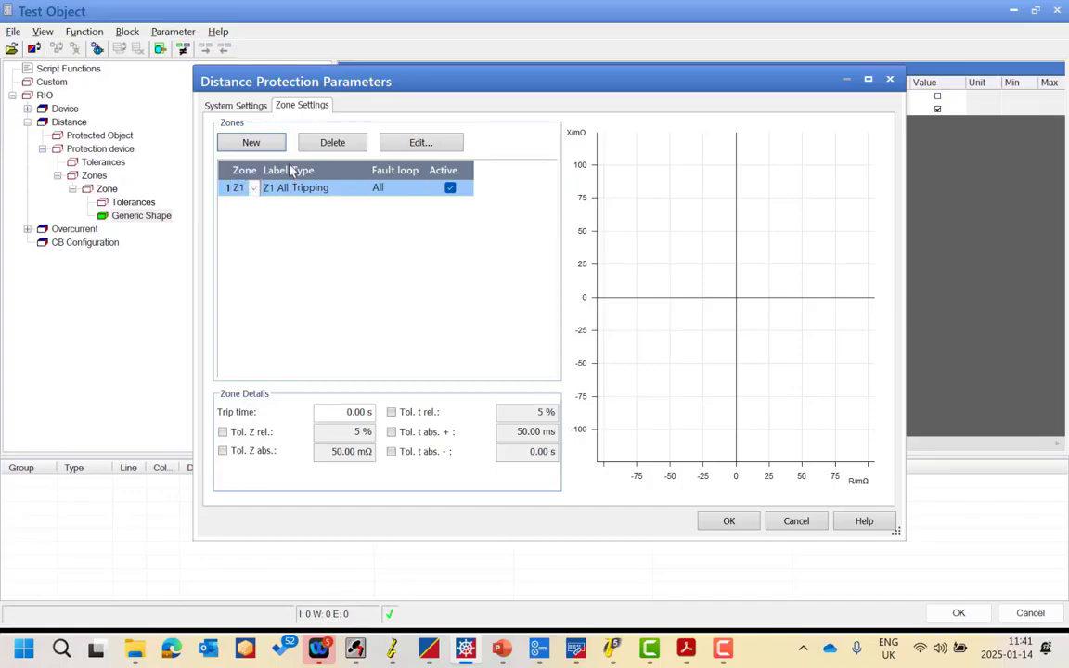
{"action": "left_click_drag", "start_coordinate": [290, 171], "coordinate": [345, 171]}
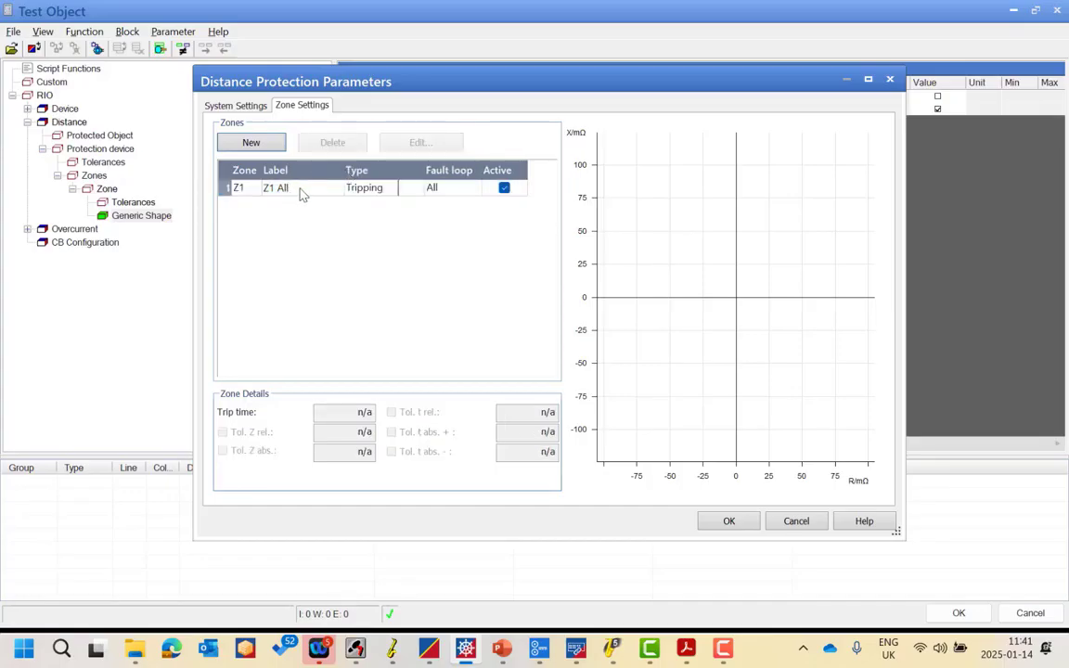
{"action": "left_click", "coordinate": [357, 187]}
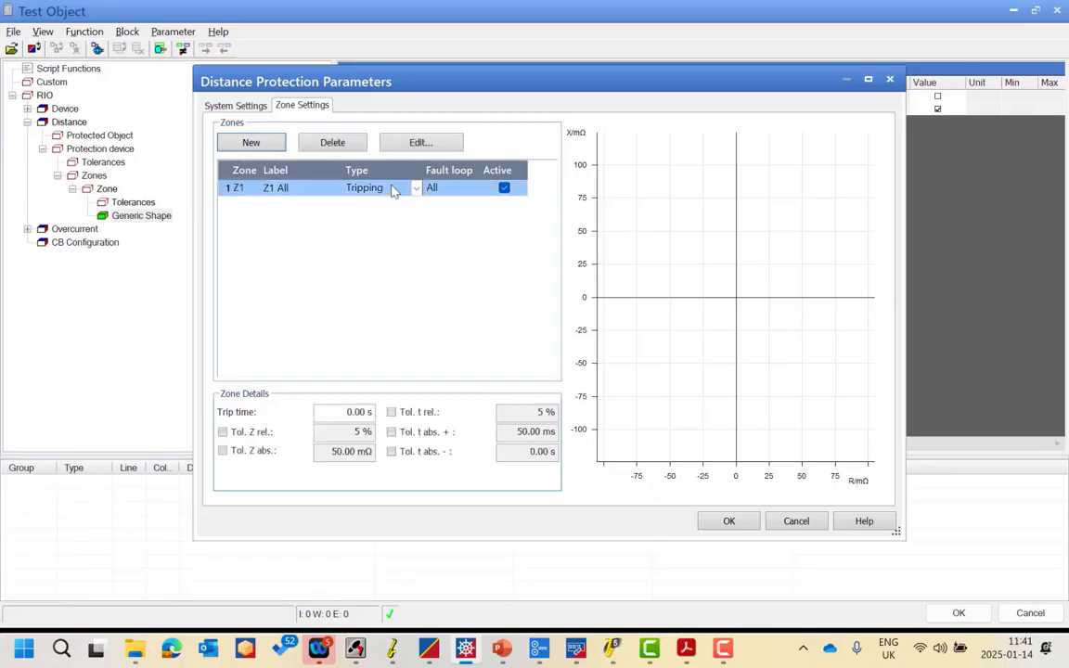
{"action": "left_click", "coordinate": [417, 189]}
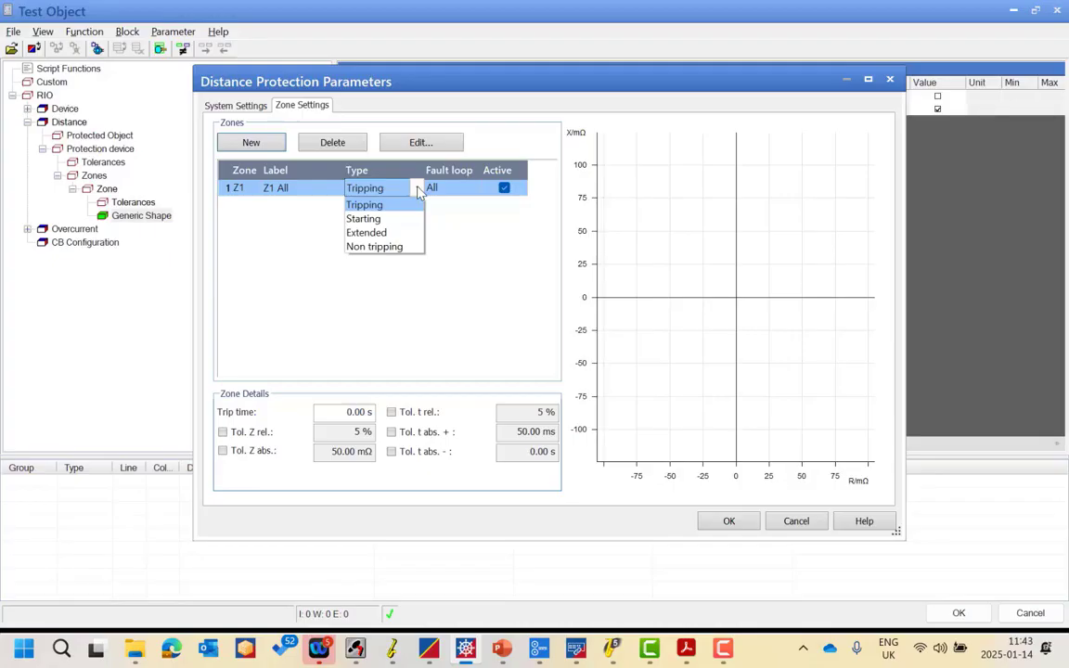
{"action": "left_click", "coordinate": [417, 190]}
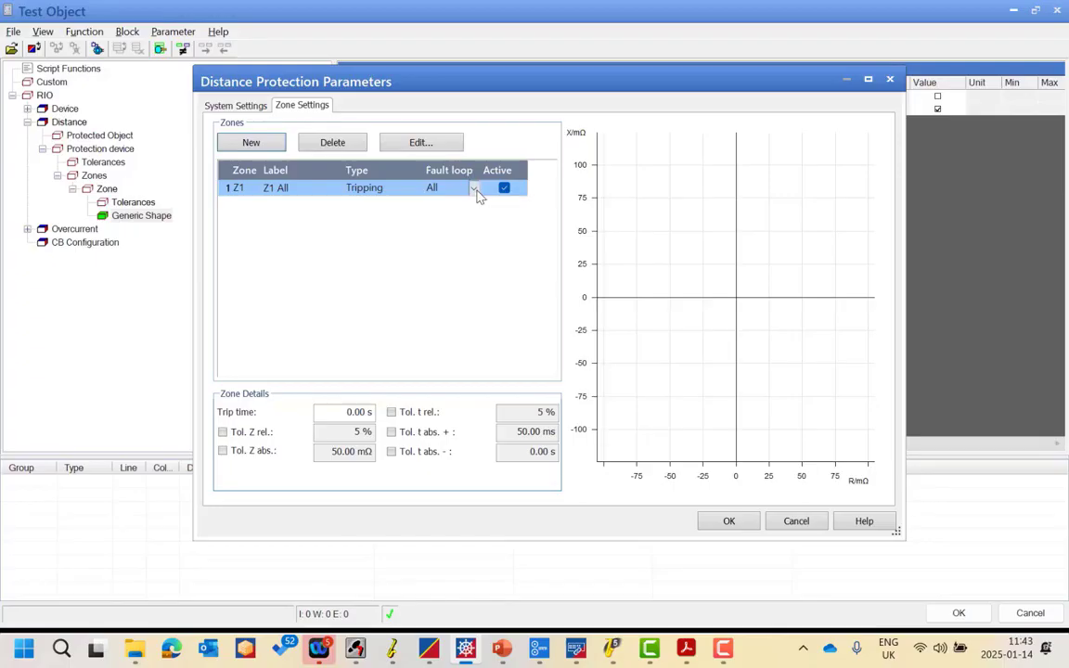
Try the L-E fault loop for zone Z1, and return the fault loop to All
{"action": "left_click", "coordinate": [475, 192]}
{"action": "left_click", "coordinate": [473, 218]}
{"action": "mouse_move", "coordinate": [392, 652]}
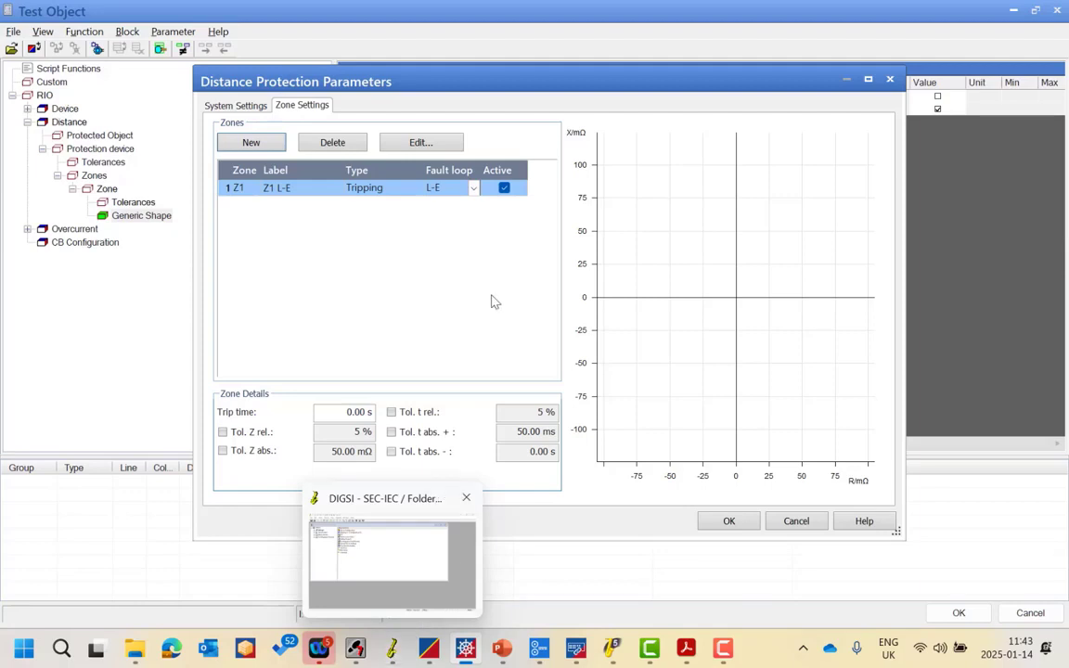
{"action": "left_click", "coordinate": [477, 190]}
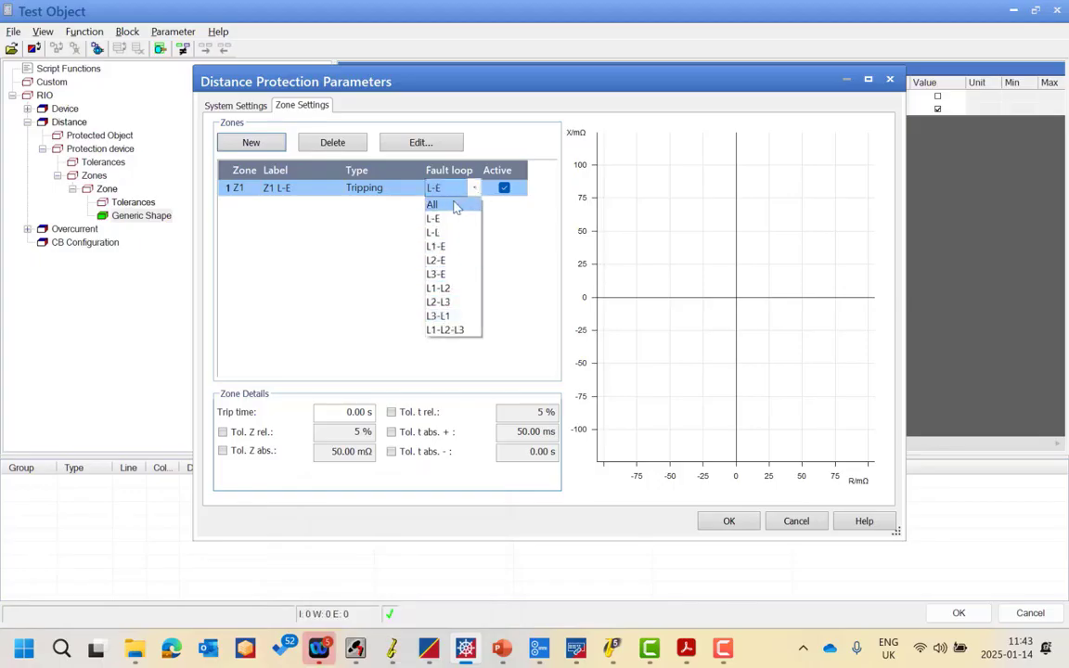
{"action": "left_click", "coordinate": [453, 207]}
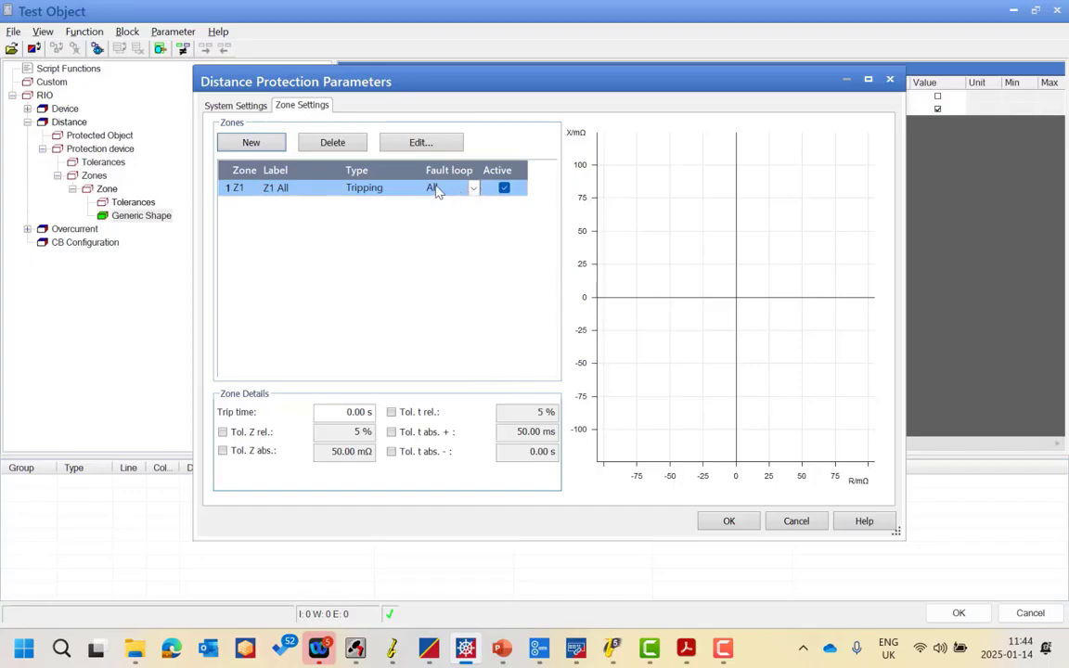
Switch to DIGSI, close Power System Data 2, and examine the Zone Z1 settings under Distance zones (quadrilateral) in Setting Group A
{"action": "left_click", "coordinate": [391, 648]}
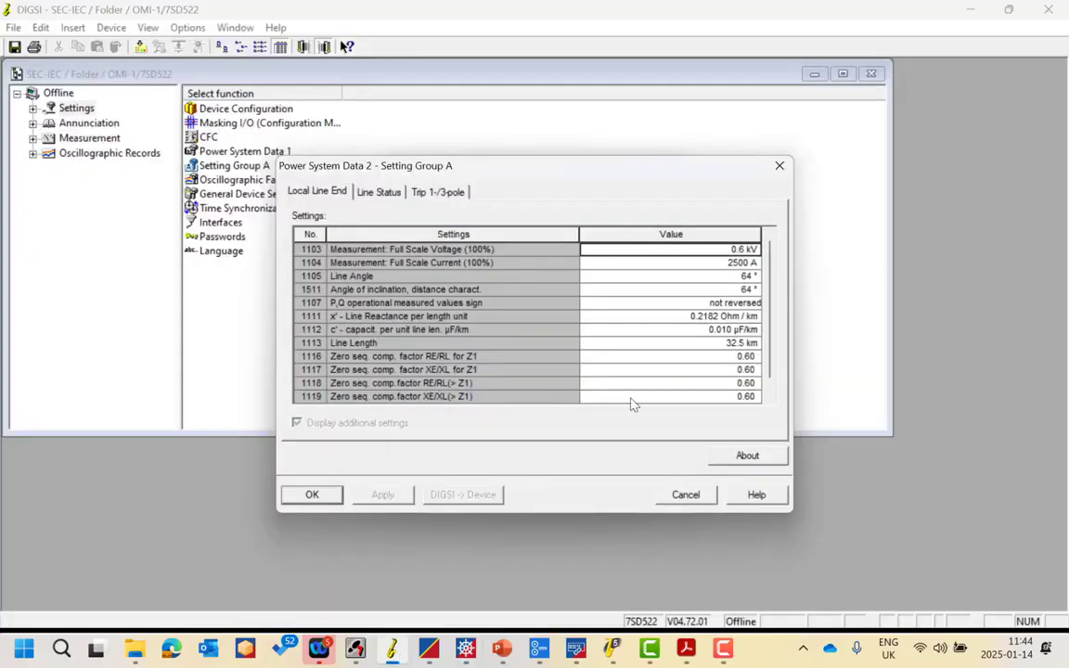
{"action": "left_click", "coordinate": [312, 493]}
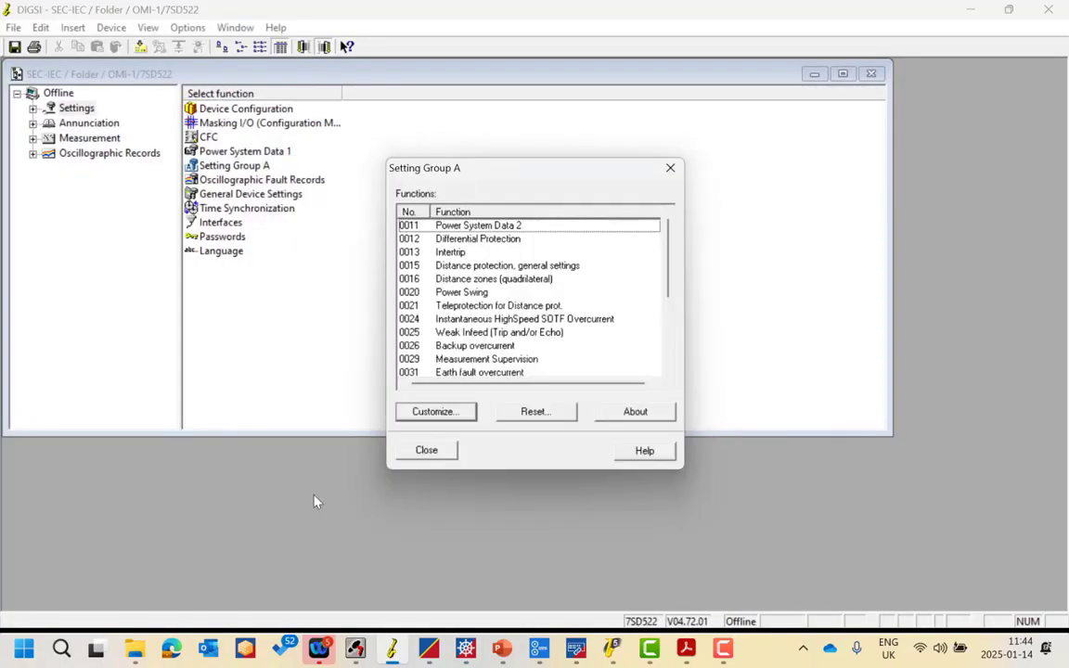
{"action": "double_click", "coordinate": [417, 279]}
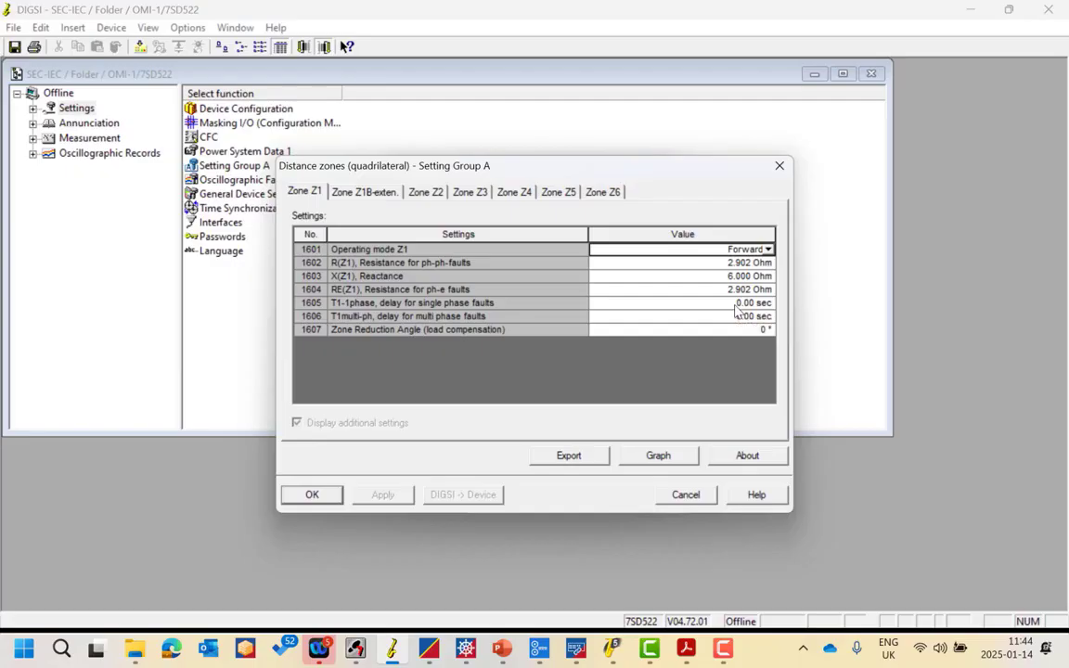
{"action": "left_click", "coordinate": [724, 651]}
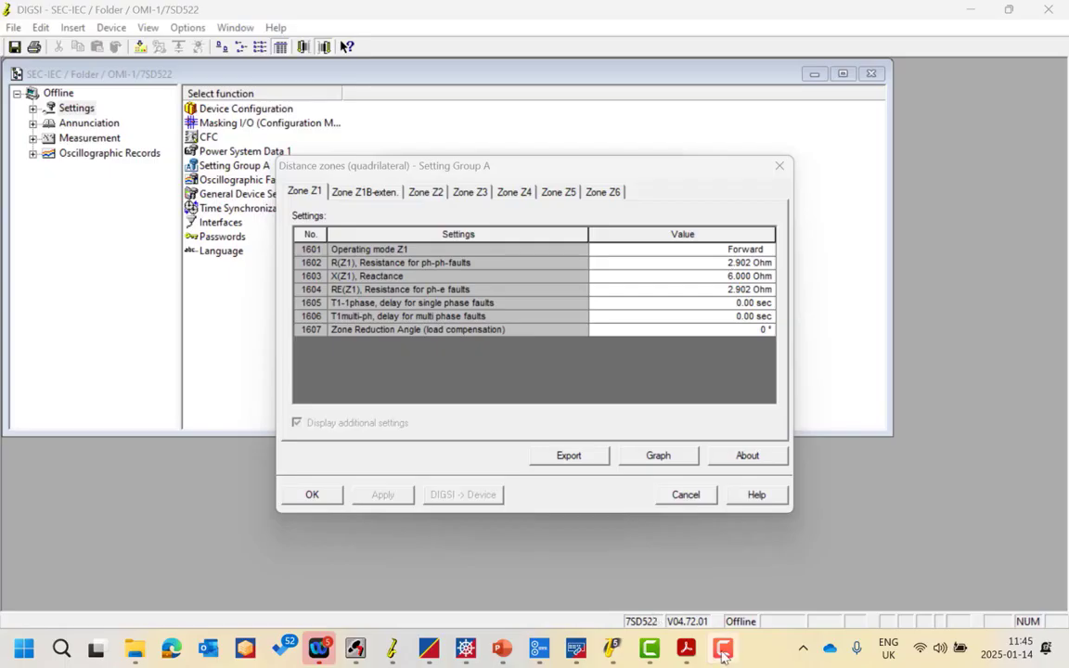
Return to the Test Object window, open zone Z1's characteristic for editing, and insert the predefined quadrilateral shape in a maximized editor
{"action": "left_click", "coordinate": [466, 648]}
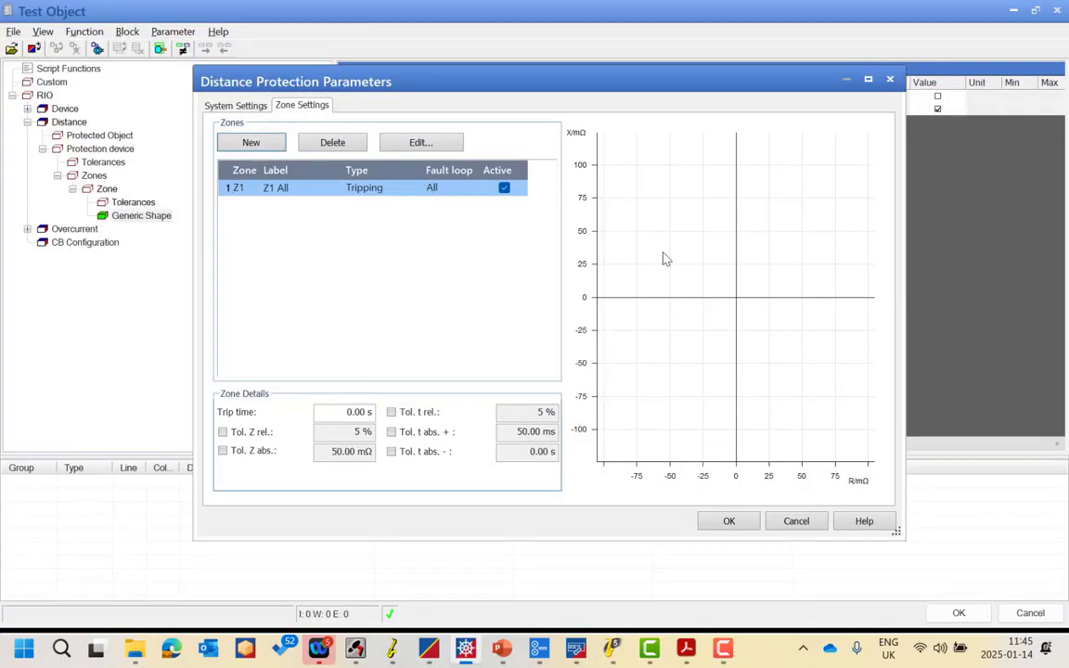
{"action": "left_click", "coordinate": [419, 141]}
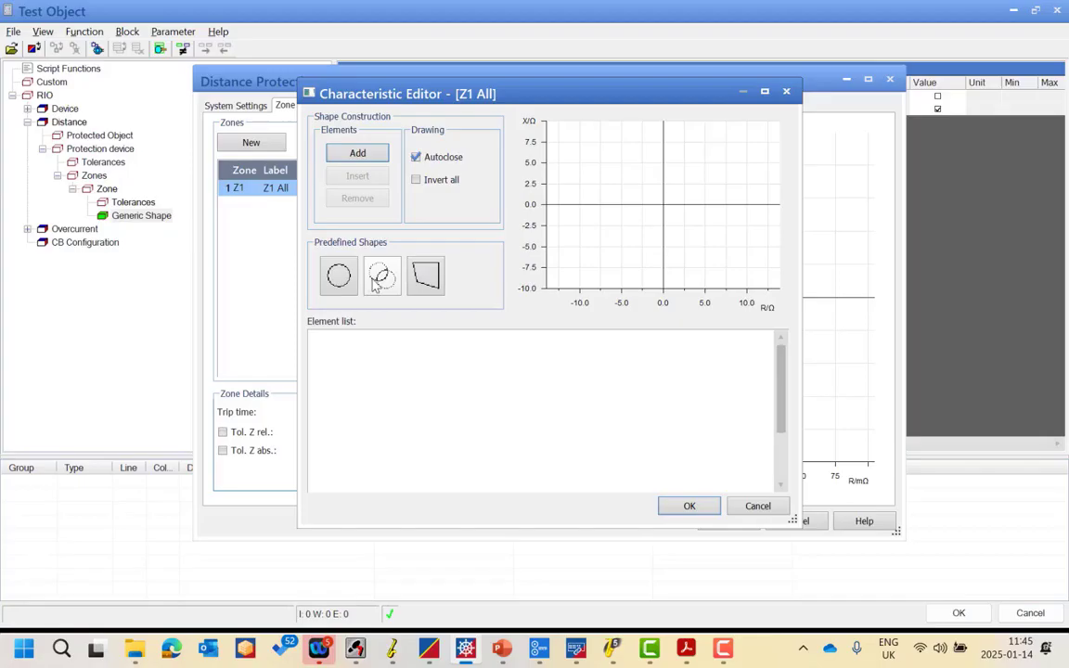
{"action": "left_click", "coordinate": [428, 279]}
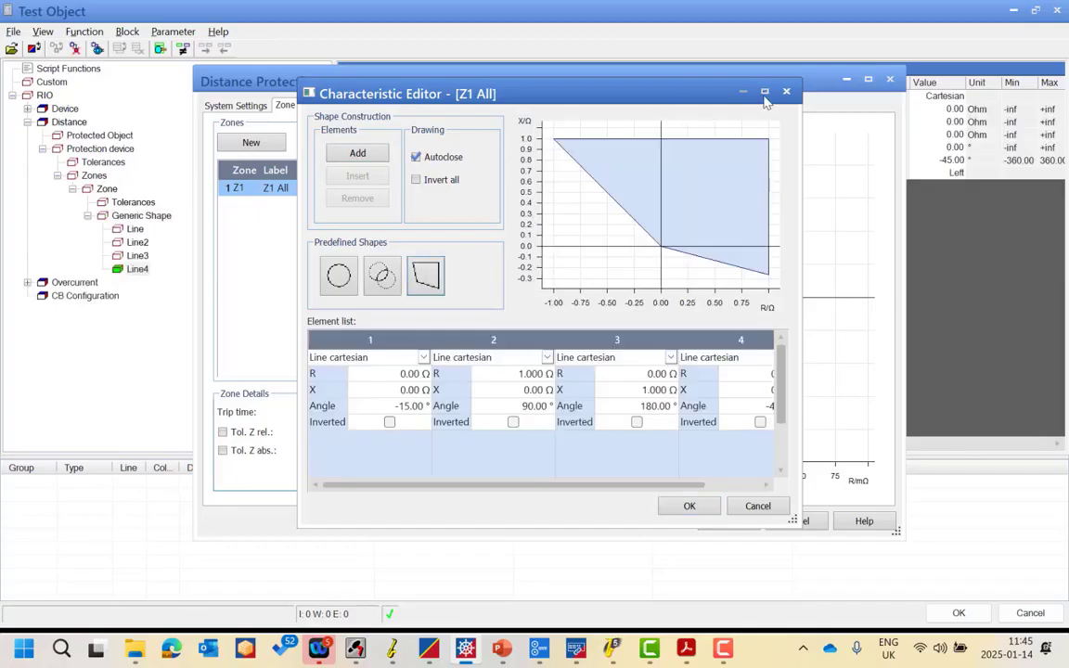
{"action": "left_click", "coordinate": [765, 91]}
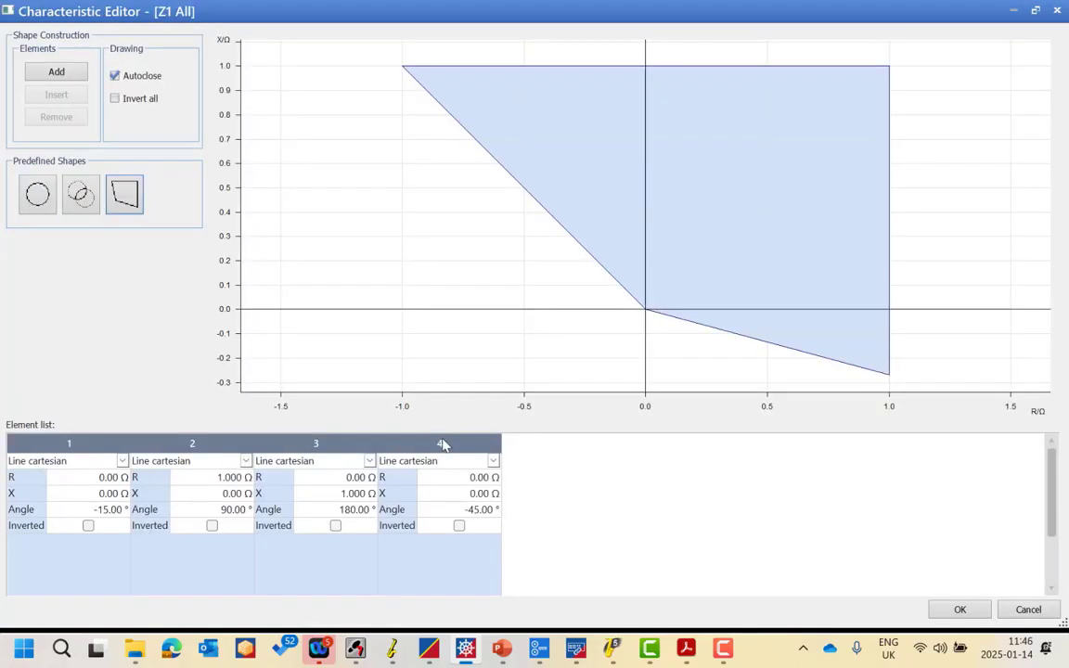
Add a fifth element to the Z1 shape and set its type to Line cartesian
{"action": "left_click", "coordinate": [55, 72]}
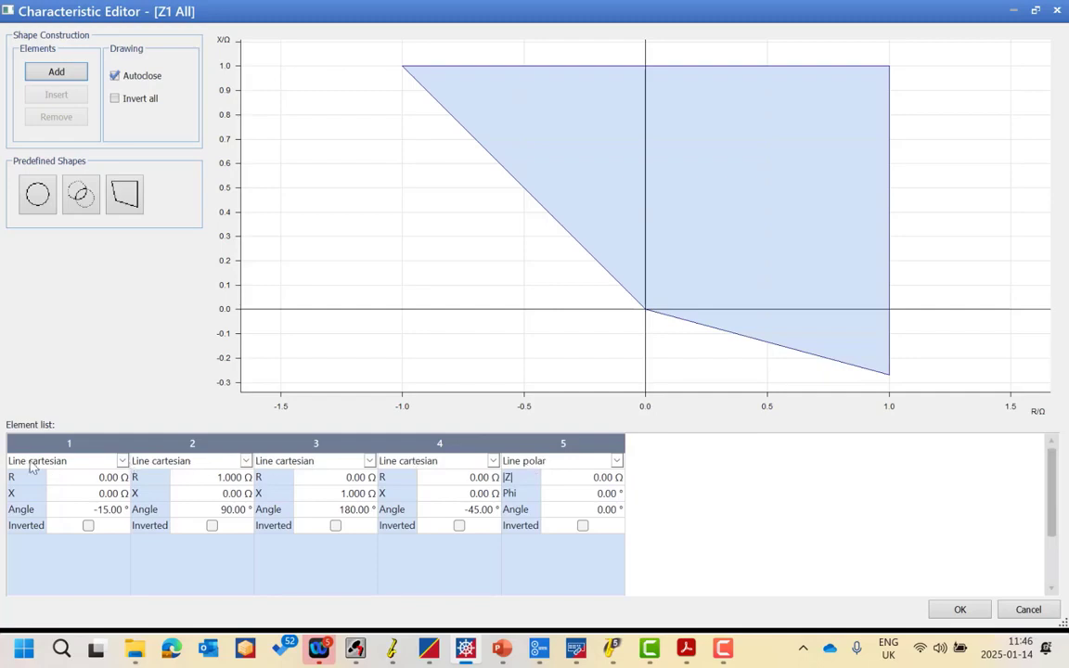
{"action": "left_click", "coordinate": [615, 460]}
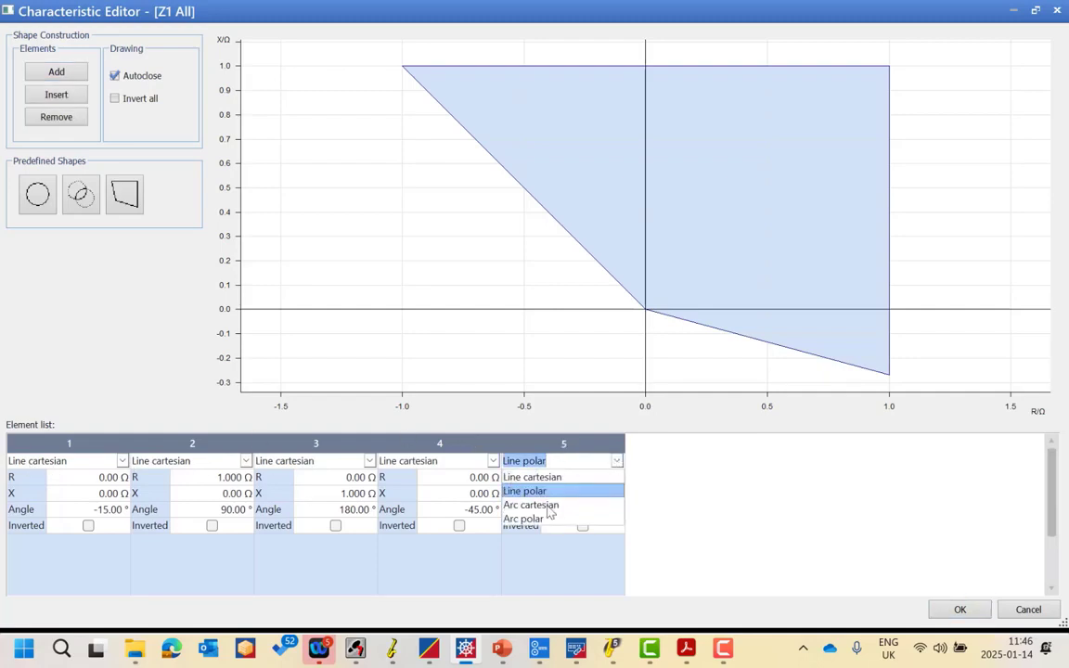
{"action": "left_click", "coordinate": [543, 477]}
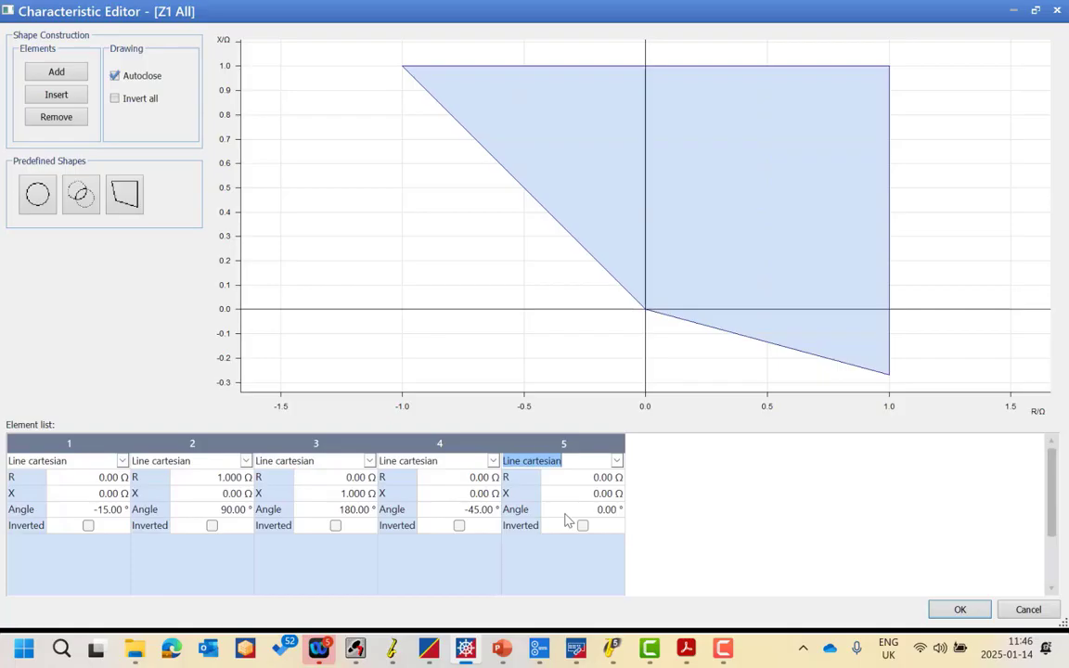
{"action": "left_click", "coordinate": [616, 461]}
{"action": "left_click", "coordinate": [549, 492]}
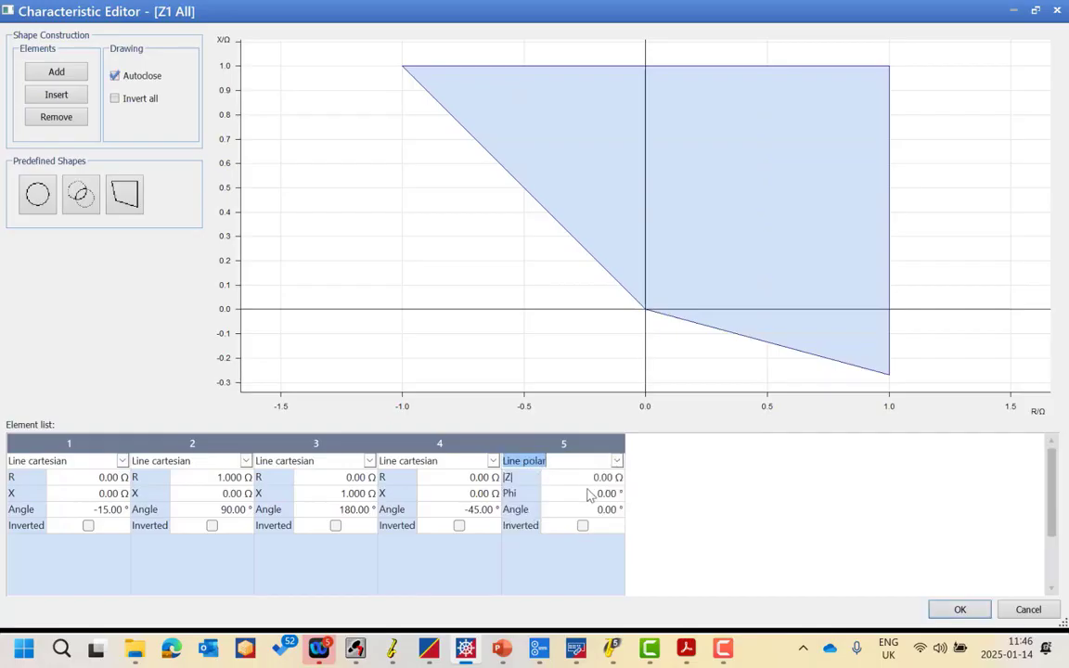
{"action": "left_click", "coordinate": [616, 461]}
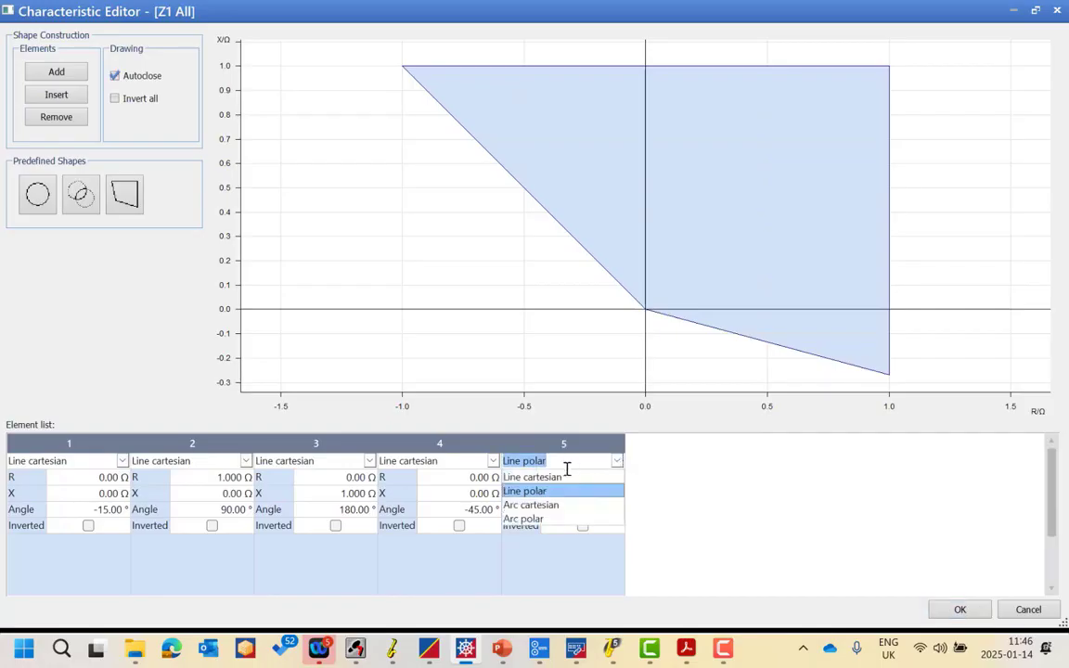
{"action": "left_click", "coordinate": [541, 475]}
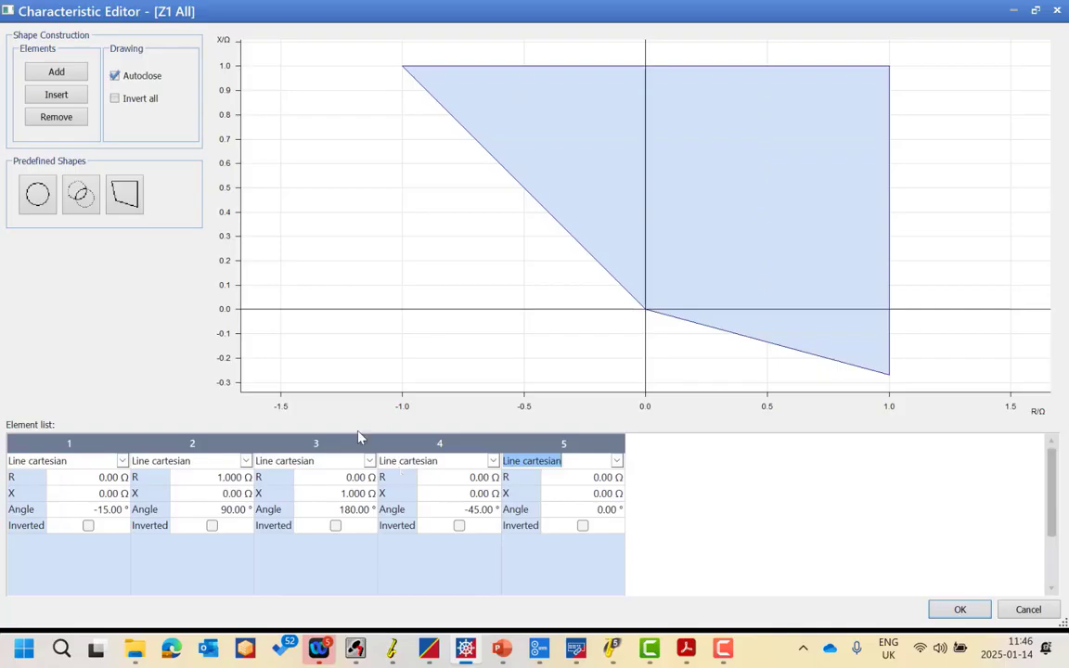
Set the angle of line element 1 to -22°
{"action": "left_click", "coordinate": [77, 447]}
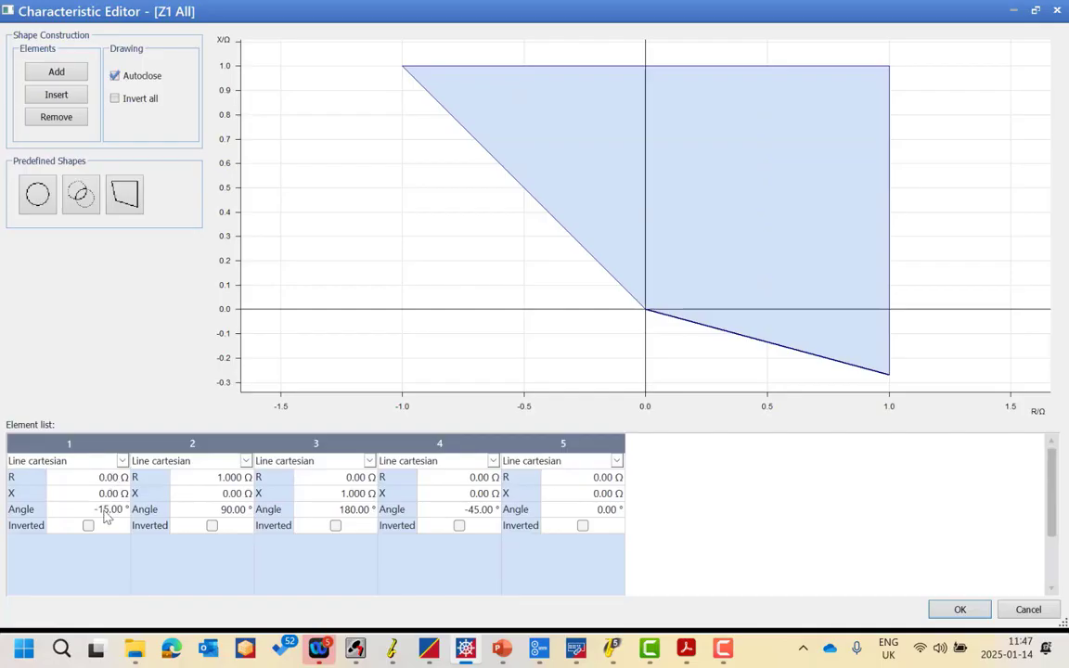
{"action": "key", "text": "BackSpace"}
{"action": "type", "text": "22"}
{"action": "left_click", "coordinate": [82, 495]}
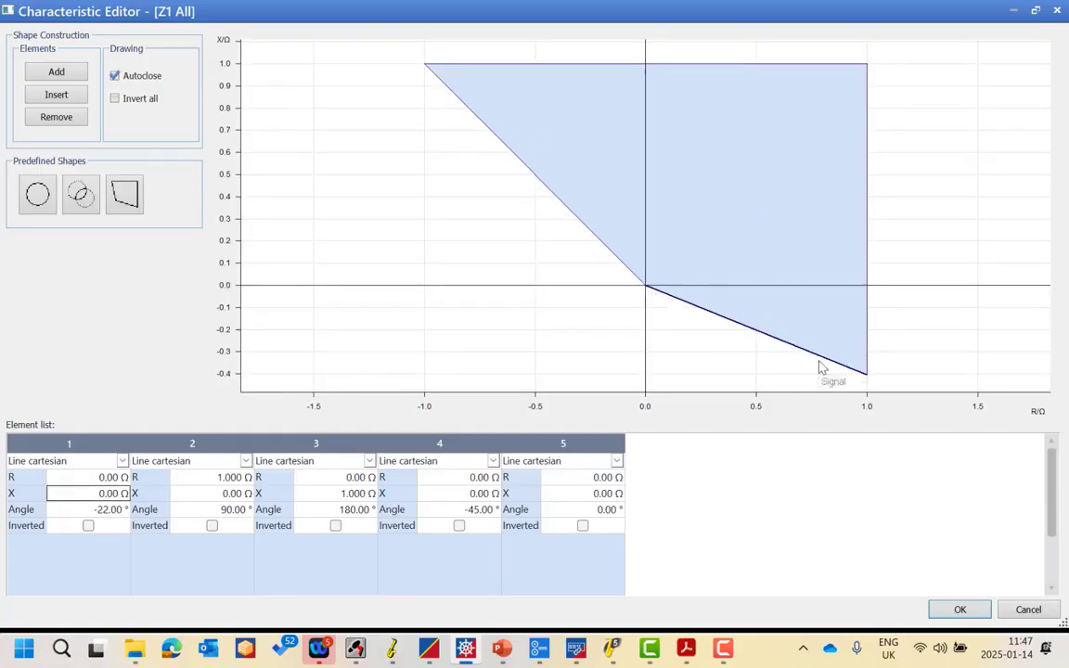
Set line element 2 to R = 2.9 Ω with an angle of 64°
{"action": "left_click", "coordinate": [212, 445]}
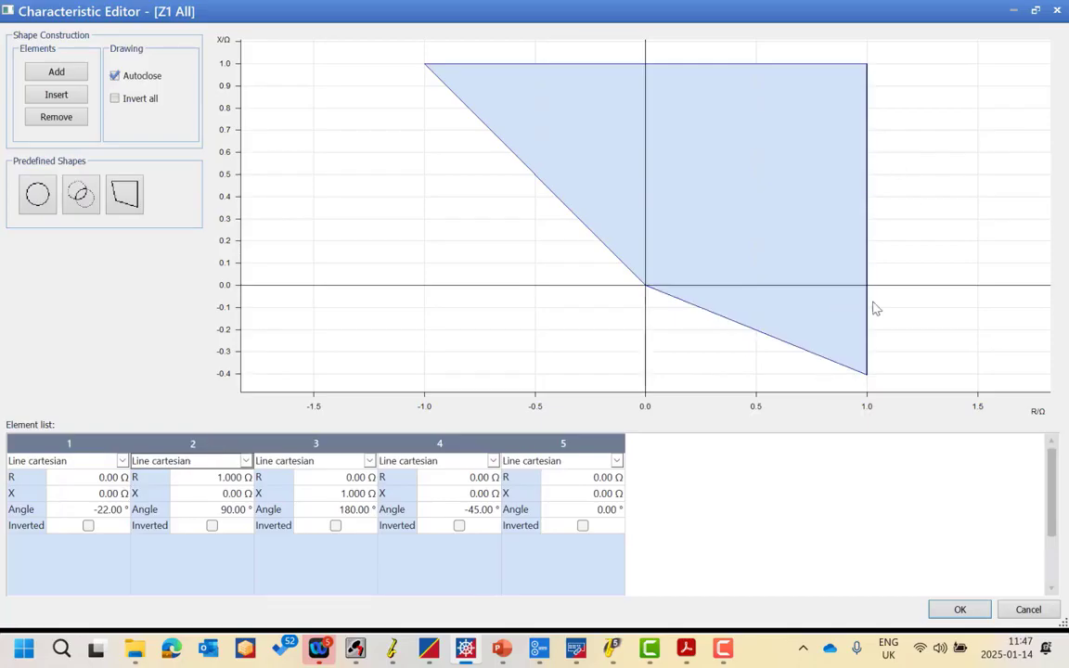
{"action": "double_click", "coordinate": [189, 477]}
{"action": "type", "text": "2.9"}
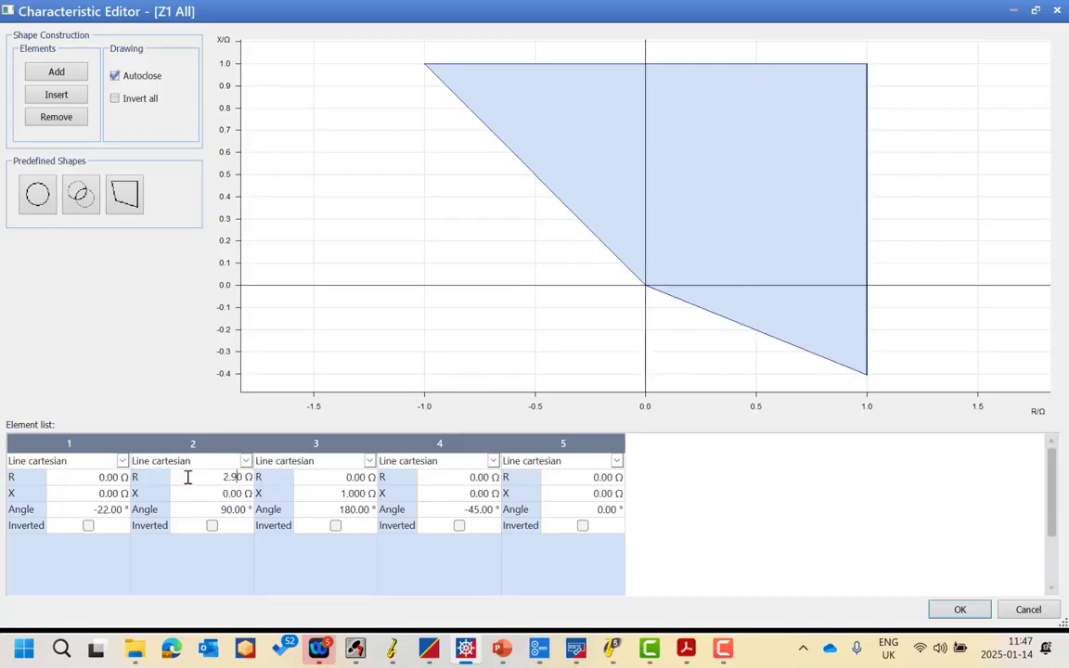
{"action": "left_click", "coordinate": [238, 494]}
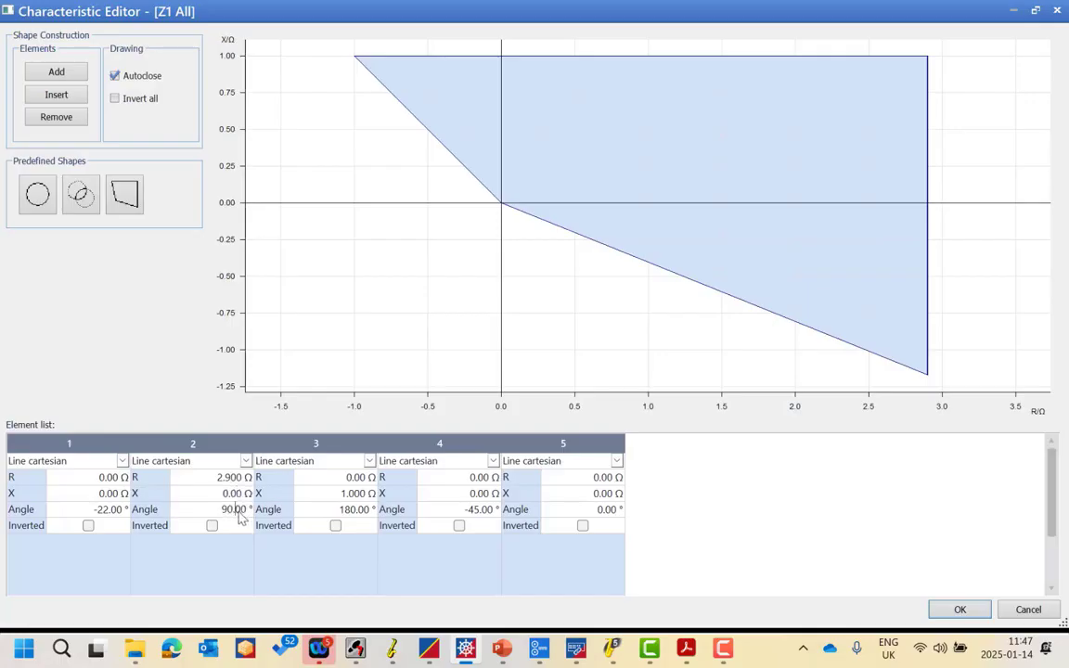
{"action": "double_click", "coordinate": [231, 509]}
{"action": "type", "text": "64.0"}
{"action": "left_click", "coordinate": [206, 459]}
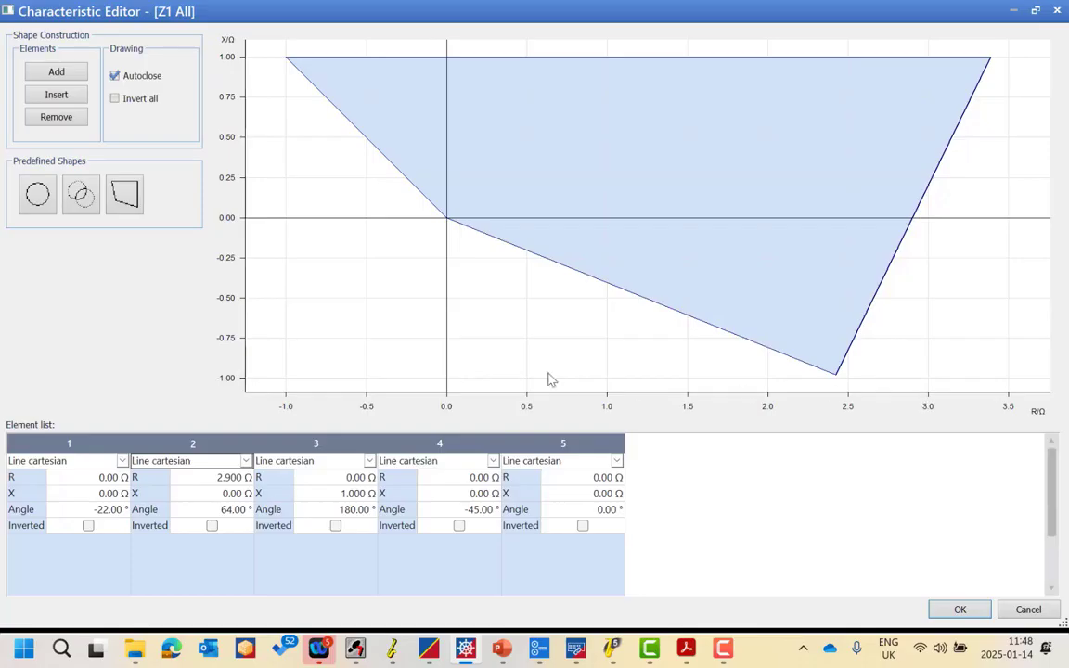
Set the X value of line element 3 to 6 Ω
{"action": "left_click", "coordinate": [339, 443]}
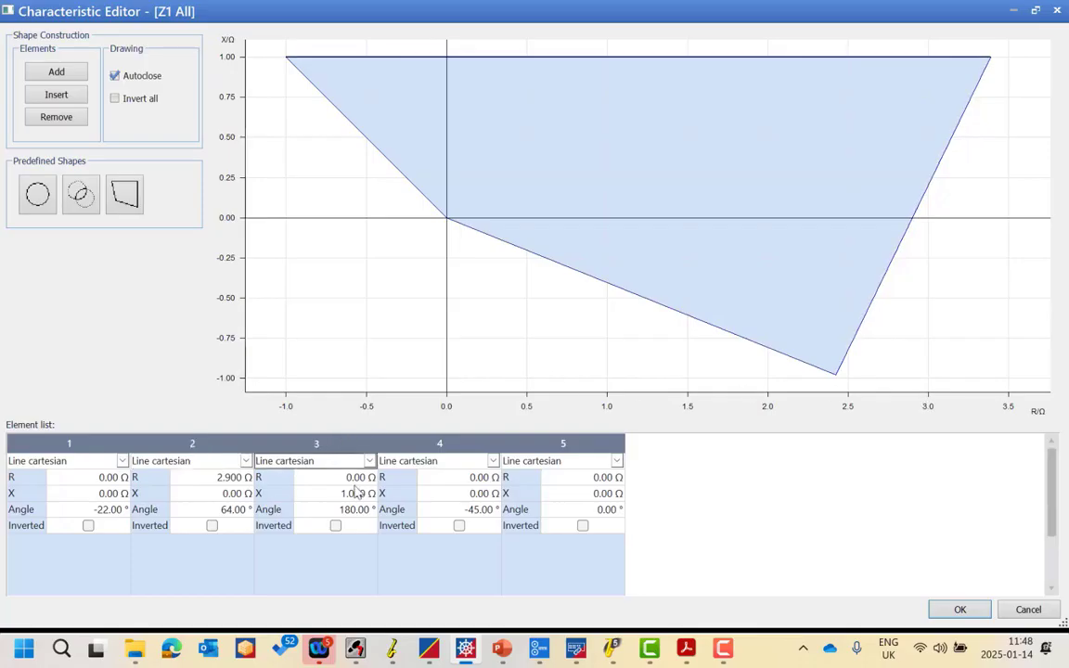
{"action": "double_click", "coordinate": [352, 490]}
{"action": "type", "text": "6"}
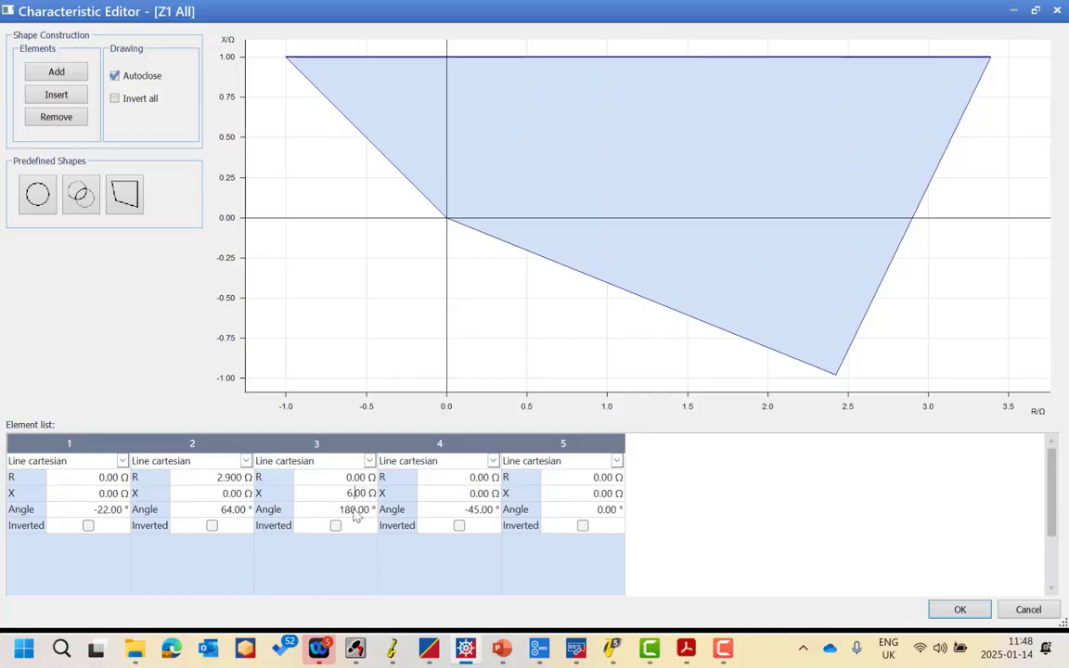
{"action": "key", "text": "Return"}
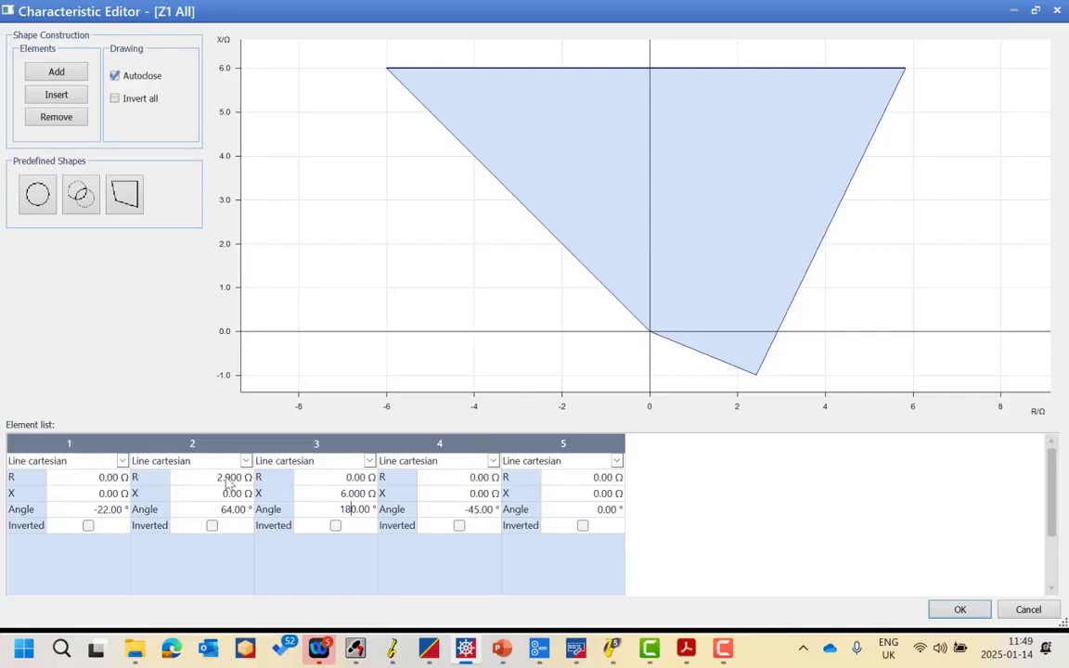
Set line element 4 to R = -2.9 Ω with an angle of 244°
{"action": "left_click", "coordinate": [461, 478]}
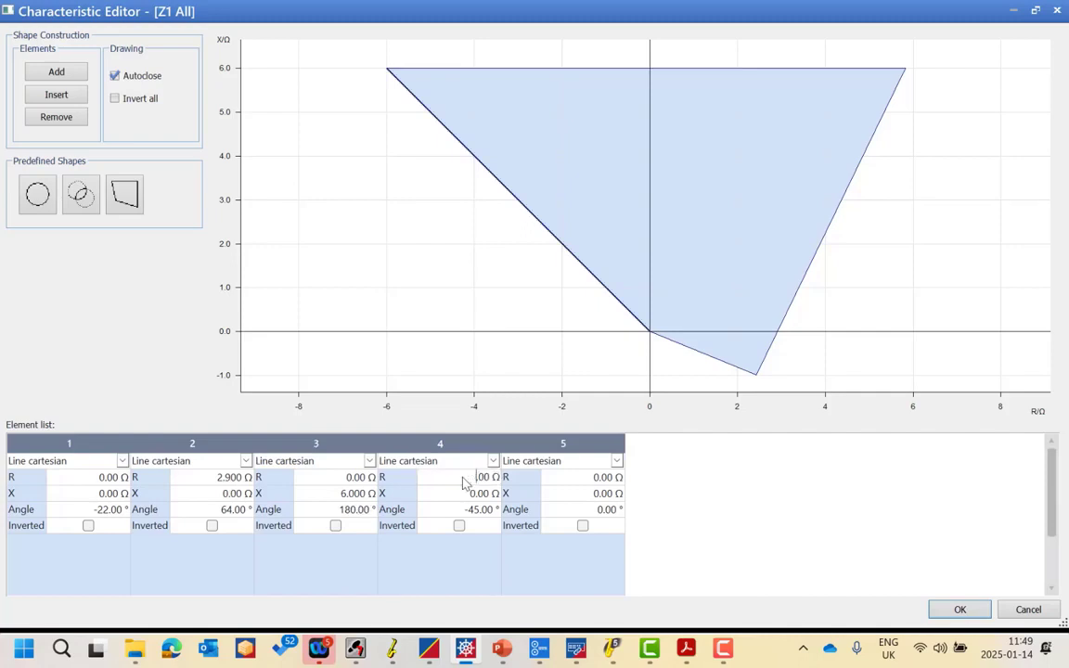
{"action": "type", "text": "-2.9"}
{"action": "key", "text": "Tab"}
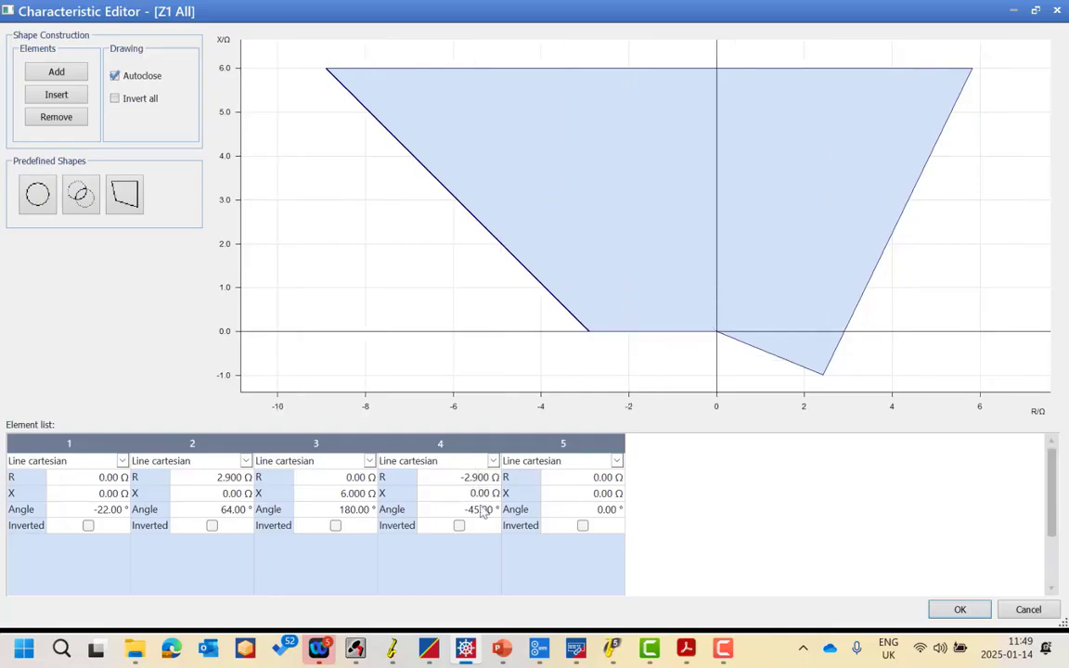
{"action": "left_click_drag", "start_coordinate": [480, 508], "coordinate": [442, 510]}
{"action": "type", "text": "64"}
{"action": "left_click", "coordinate": [471, 497]}
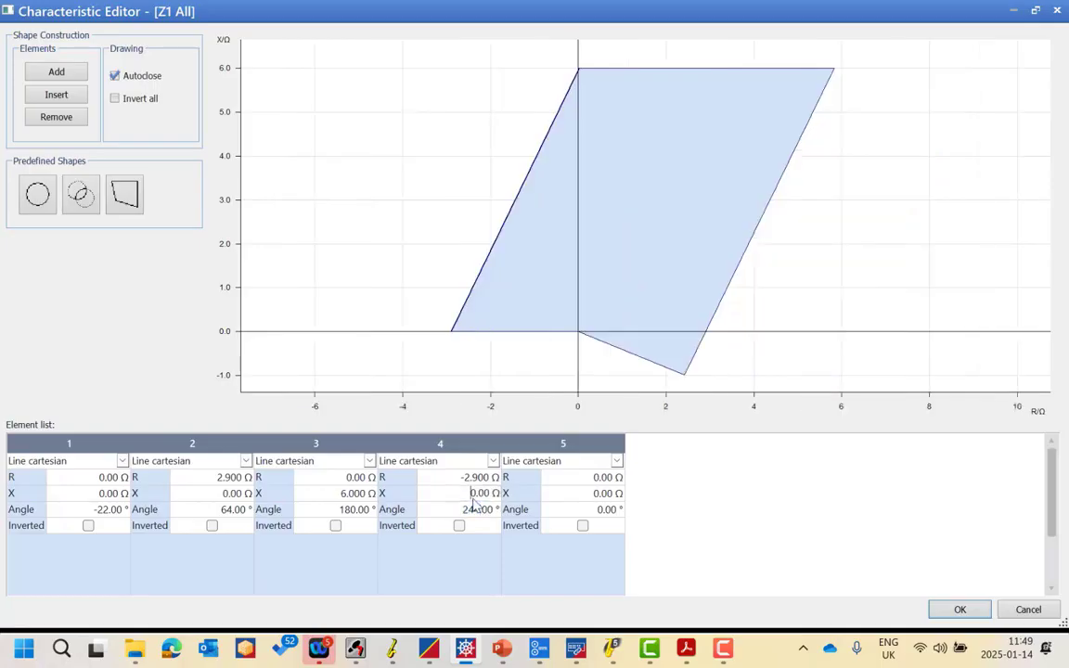
Set the angle of line element 5 to 300°
{"action": "left_click", "coordinate": [604, 487]}
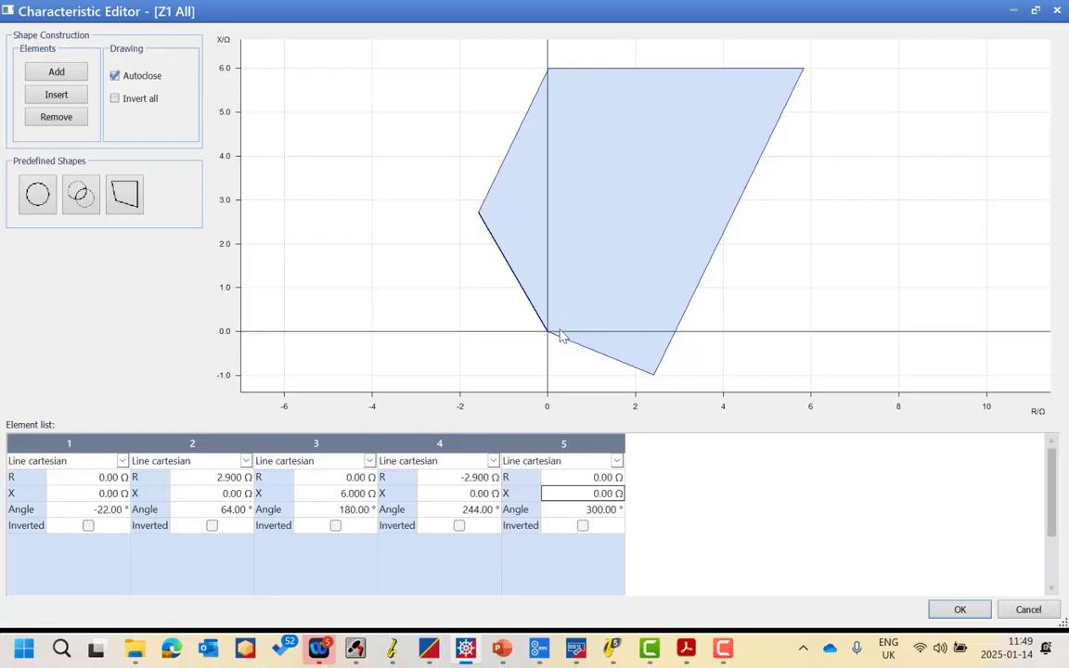
Accept the Zone 1 characteristic and set the zone's trip time to 30 ms
{"action": "left_click", "coordinate": [961, 610]}
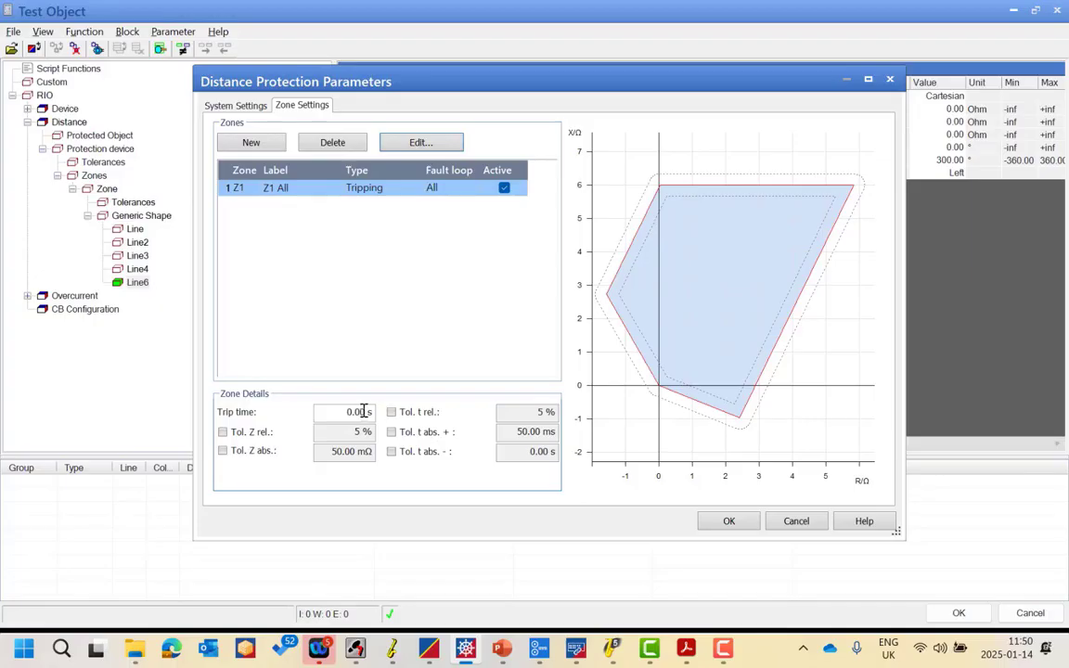
{"action": "key", "text": "BackSpace"}
{"action": "key", "text": "BackSpace"}
{"action": "type", "text": "03"}
{"action": "left_click", "coordinate": [351, 428]}
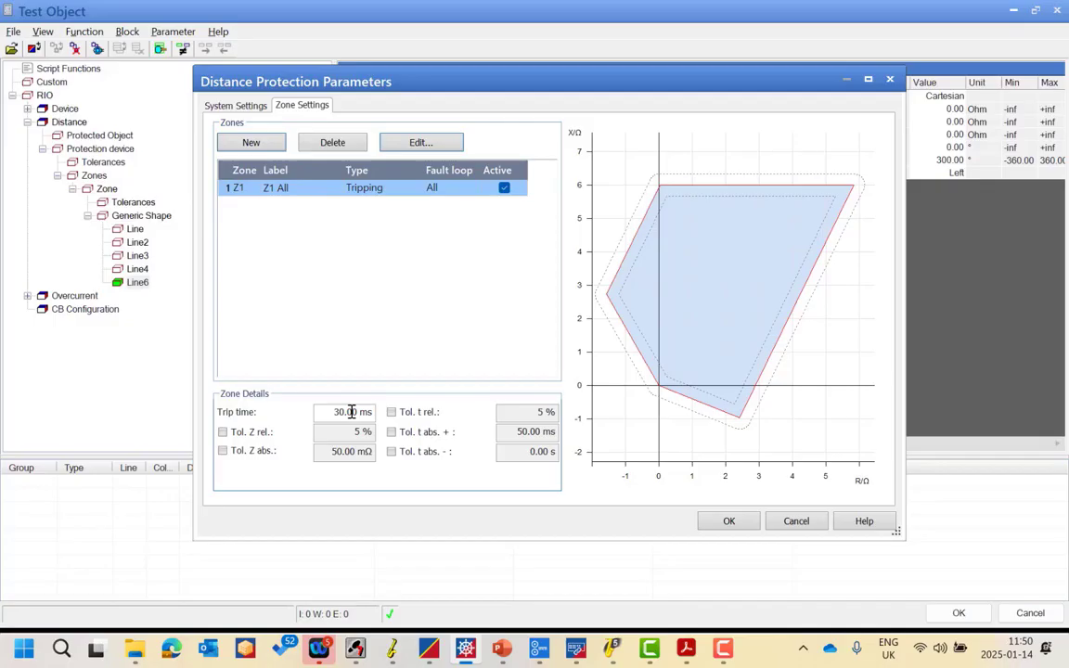
Enable the individual relative and absolute impedance tolerances for Zone 1
{"action": "left_click", "coordinate": [247, 435]}
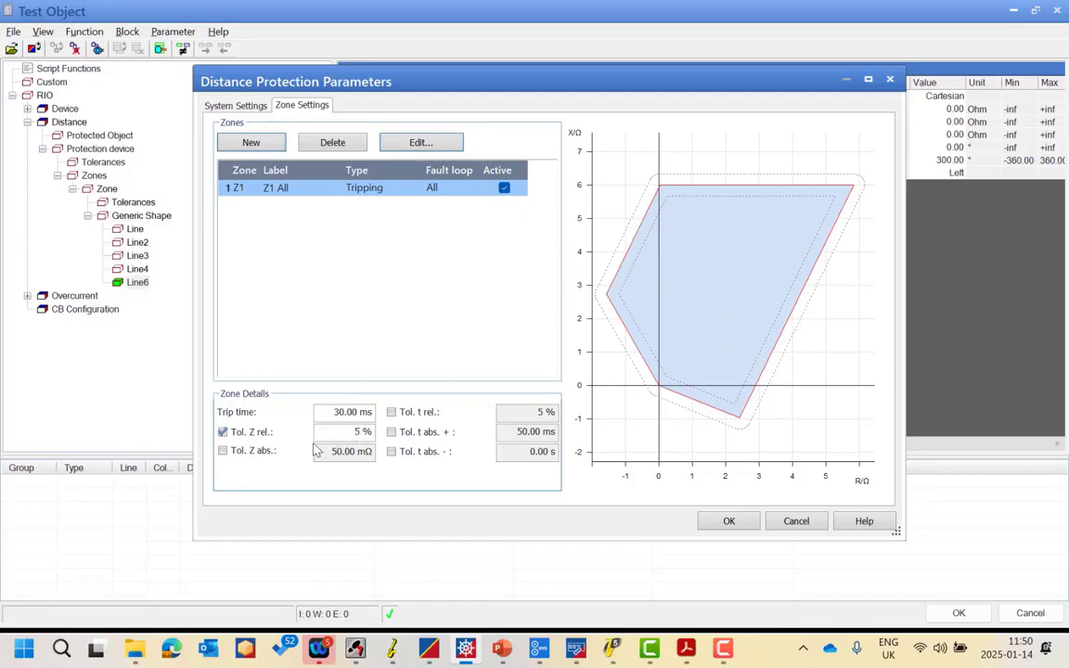
{"action": "left_click", "coordinate": [239, 452]}
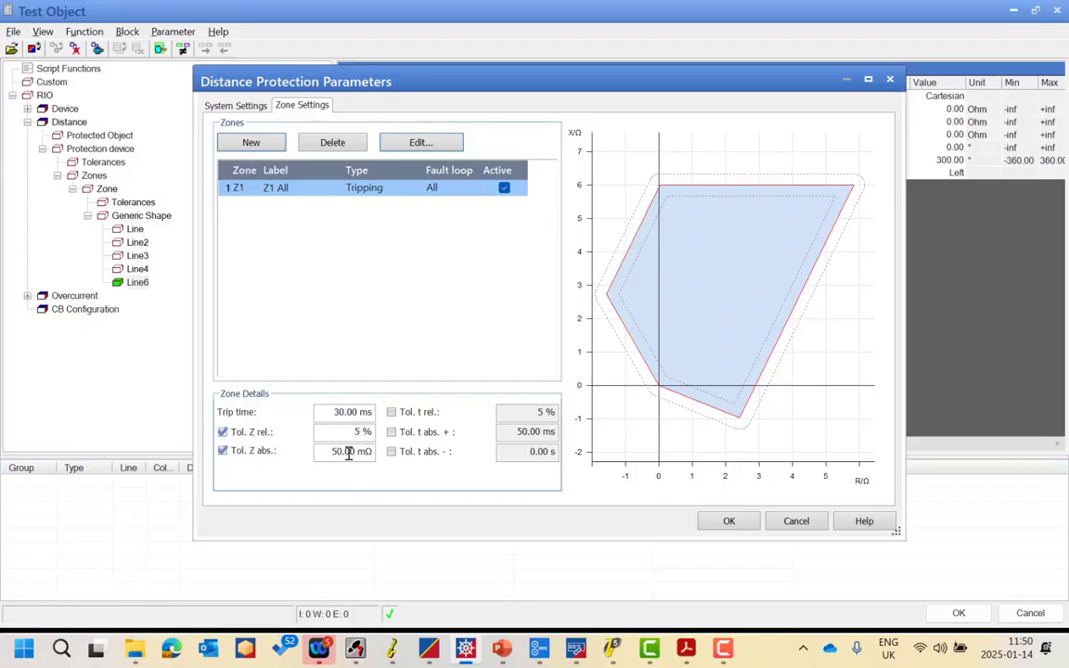
{"action": "left_click", "coordinate": [452, 296]}
Duplicate the Zone 1 entry in the zone list by copying and pasting it
{"action": "left_click", "coordinate": [315, 192]}
{"action": "right_click", "coordinate": [315, 192]}
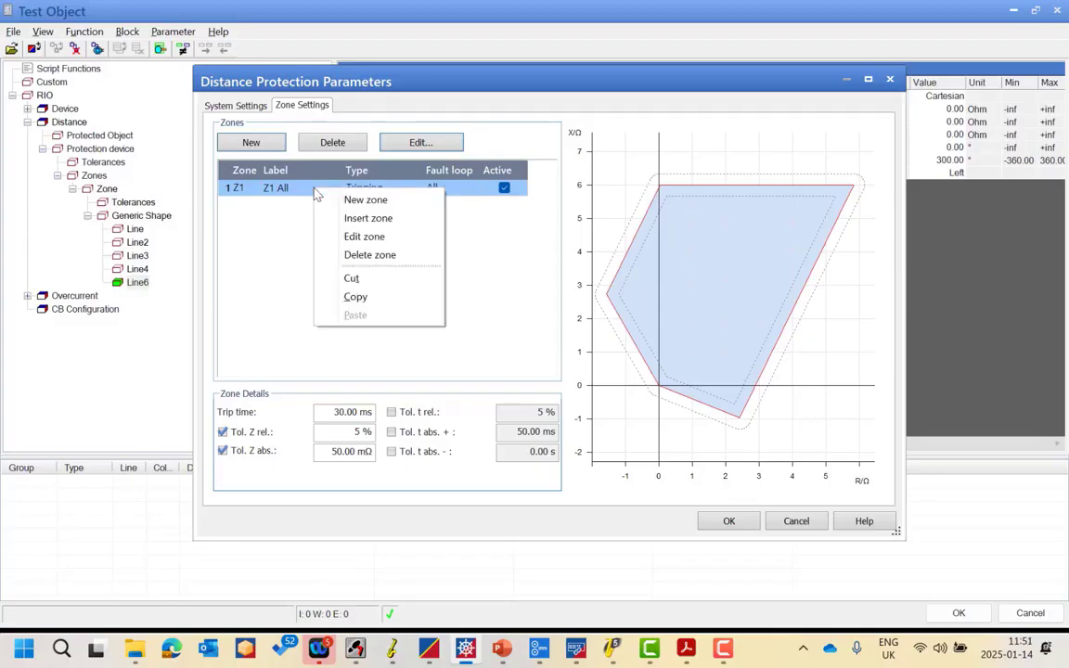
{"action": "left_click", "coordinate": [373, 297]}
{"action": "right_click", "coordinate": [345, 258]}
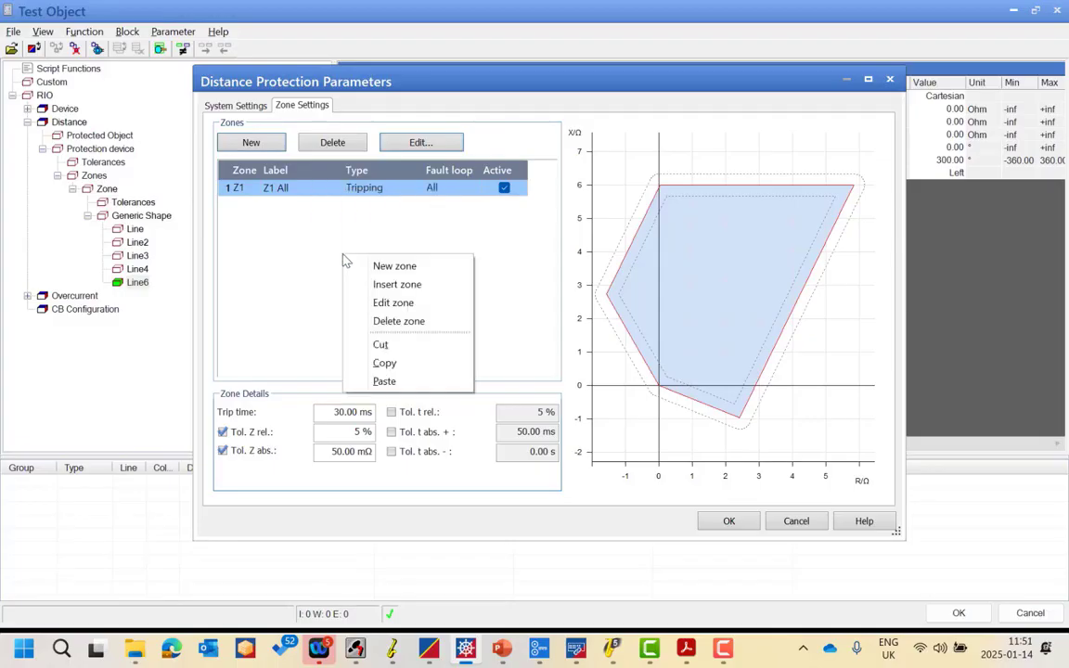
{"action": "left_click", "coordinate": [384, 381]}
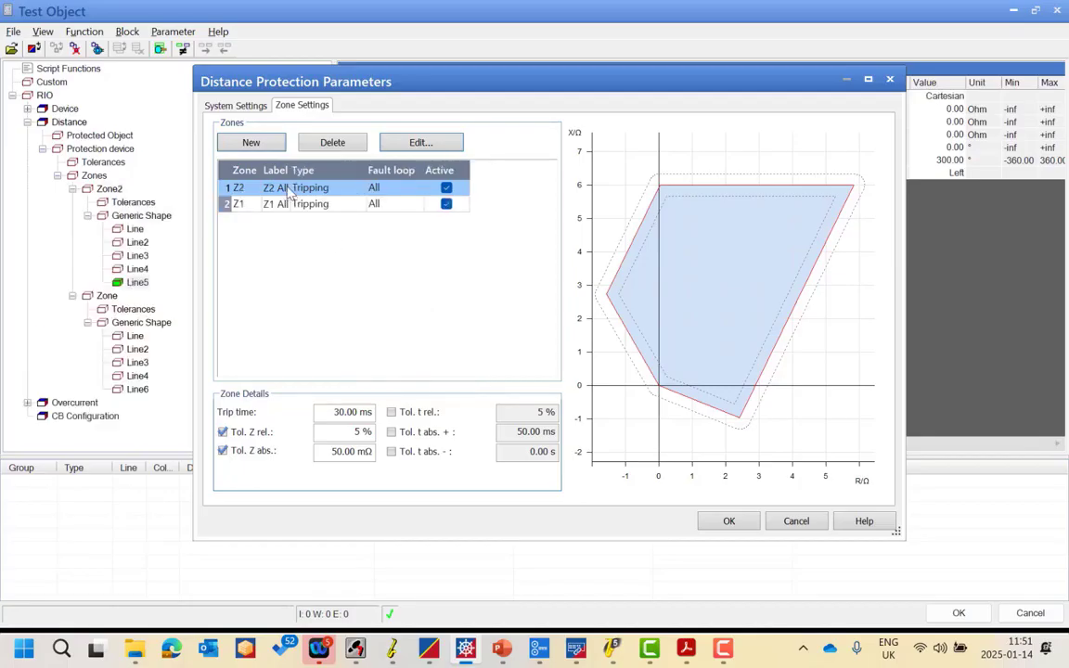
Reassign the zone numbers so the first list entry is Z1 and the second is Z2
{"action": "left_click", "coordinate": [236, 188]}
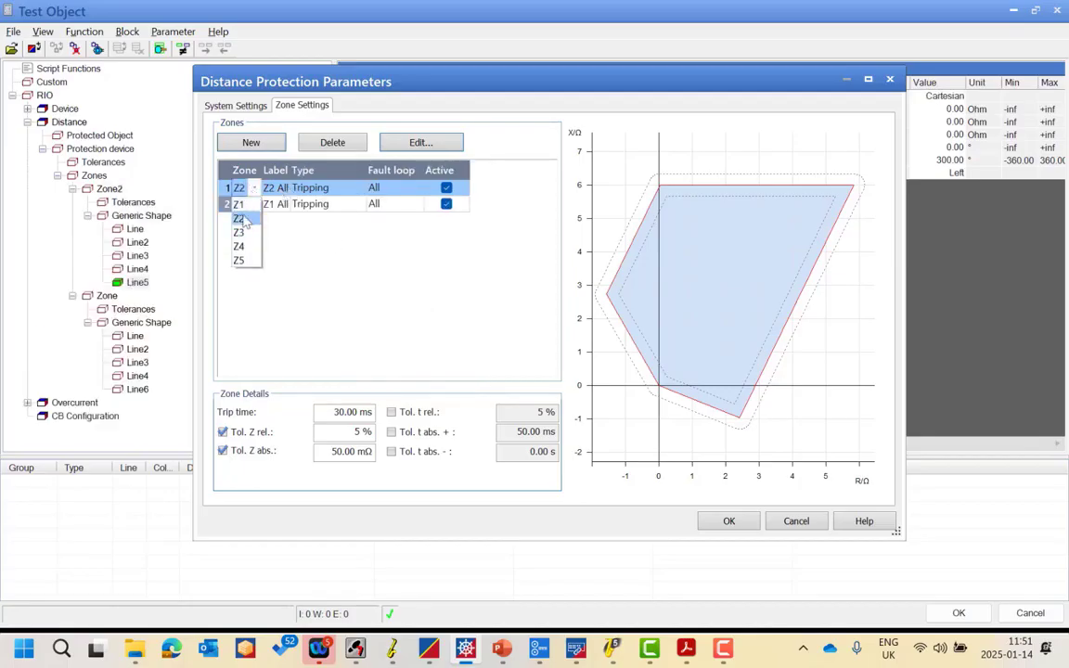
{"action": "left_click", "coordinate": [240, 232]}
{"action": "left_click", "coordinate": [255, 204]}
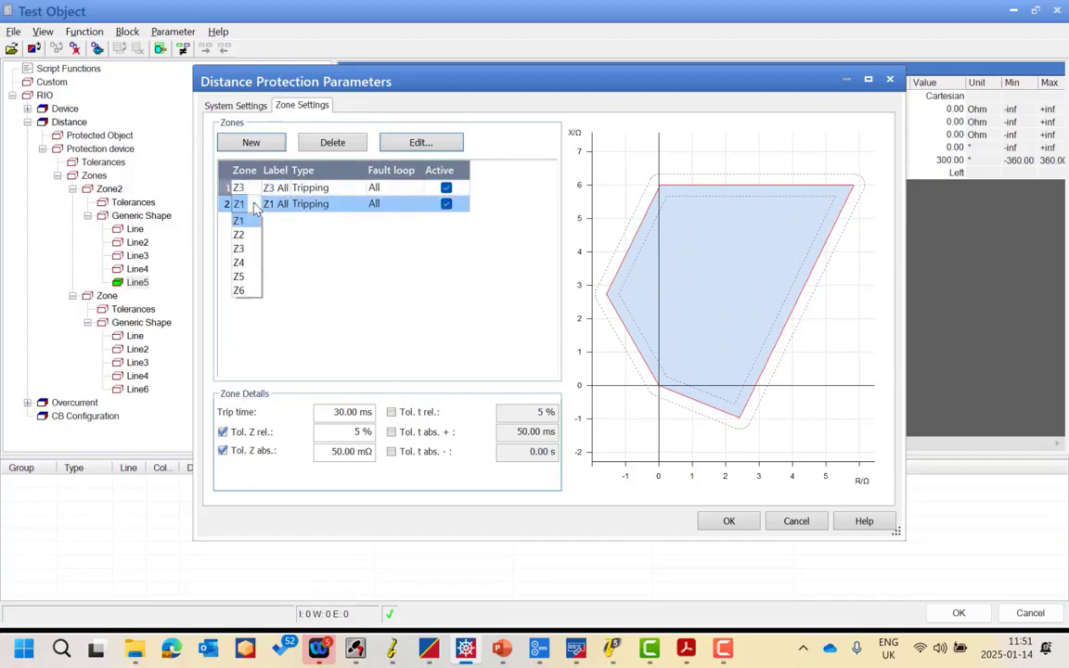
{"action": "left_click", "coordinate": [239, 229]}
{"action": "left_click", "coordinate": [253, 188]}
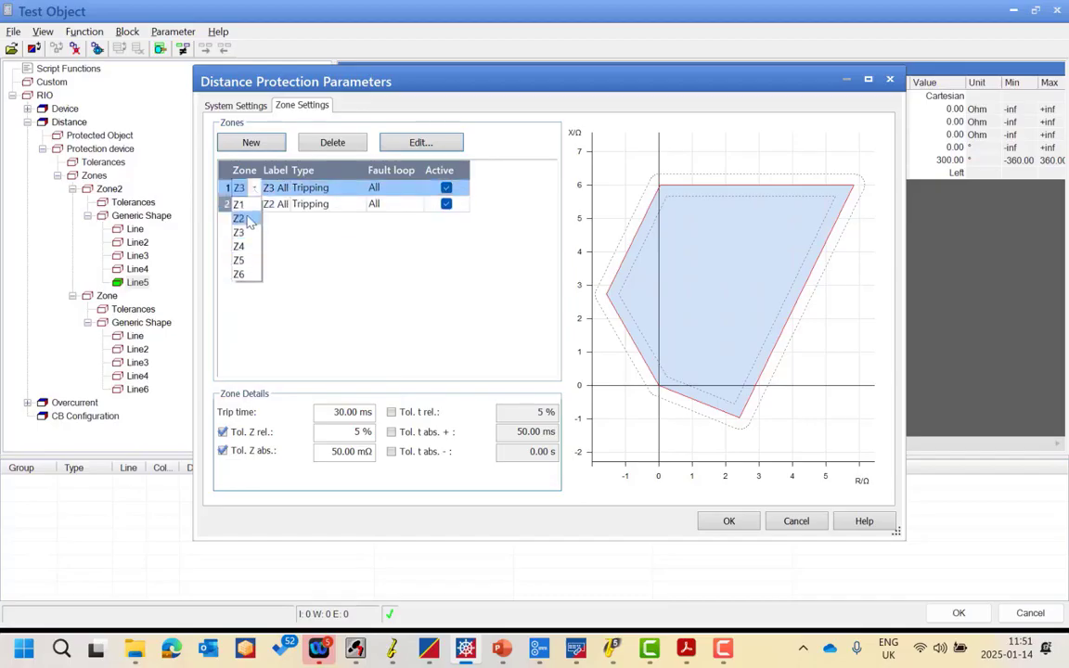
{"action": "left_click", "coordinate": [233, 201]}
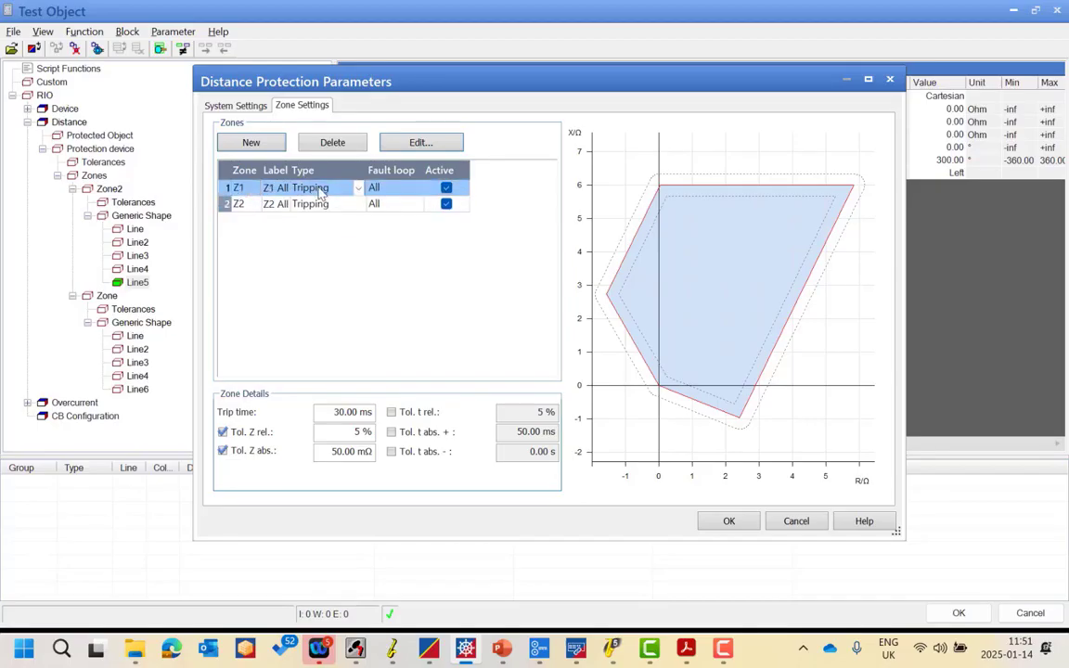
Set the Zone 2 trip time to 430 ms
{"action": "left_click", "coordinate": [261, 203]}
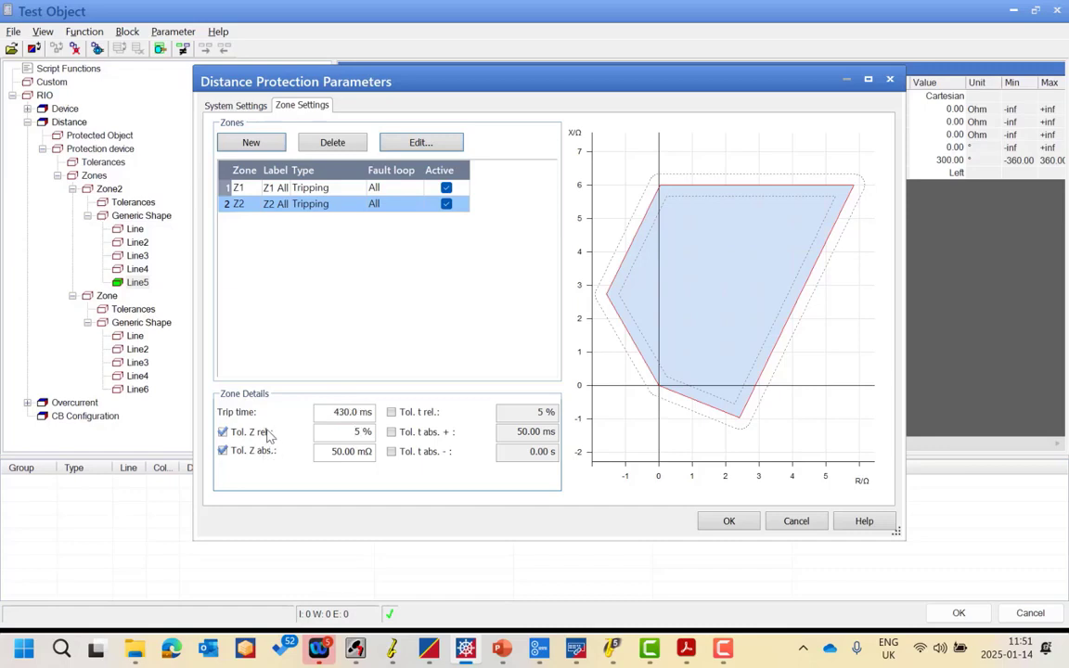
{"action": "left_click", "coordinate": [382, 210]}
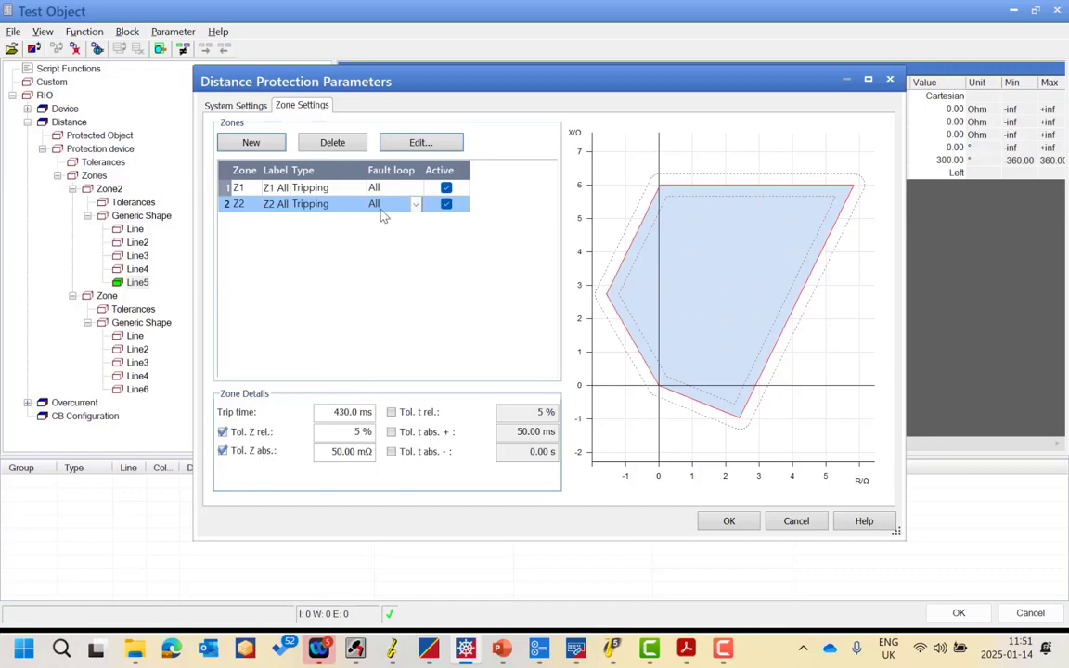
Open the Zone 2 characteristic for editing and look up its line values in the PowerPoint slide table
{"action": "left_click", "coordinate": [421, 142]}
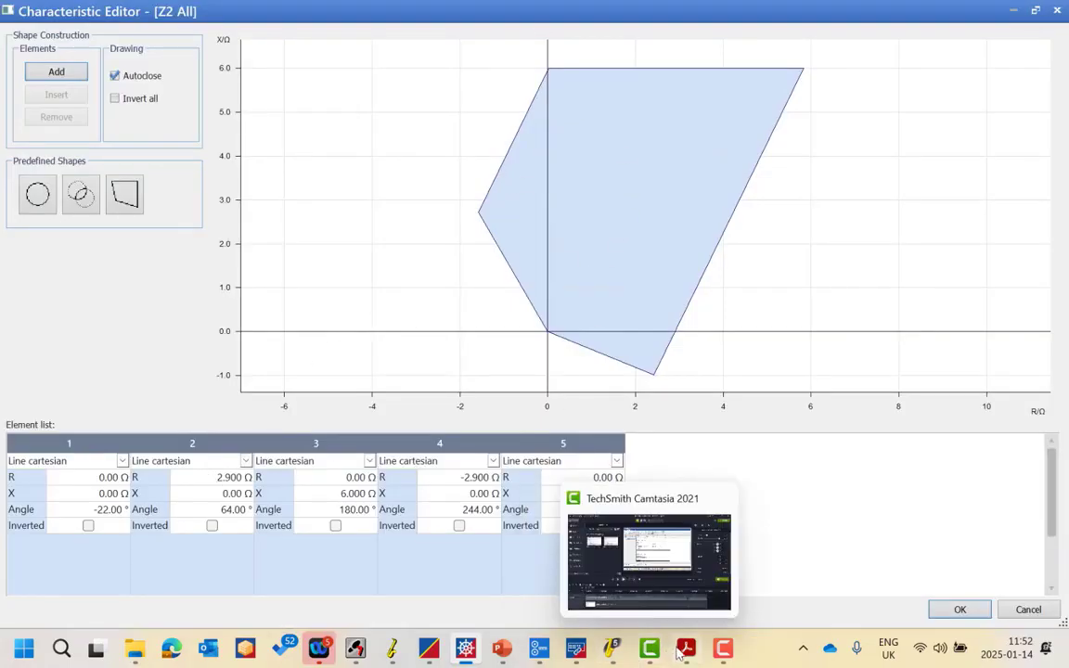
{"action": "left_click", "coordinate": [508, 654]}
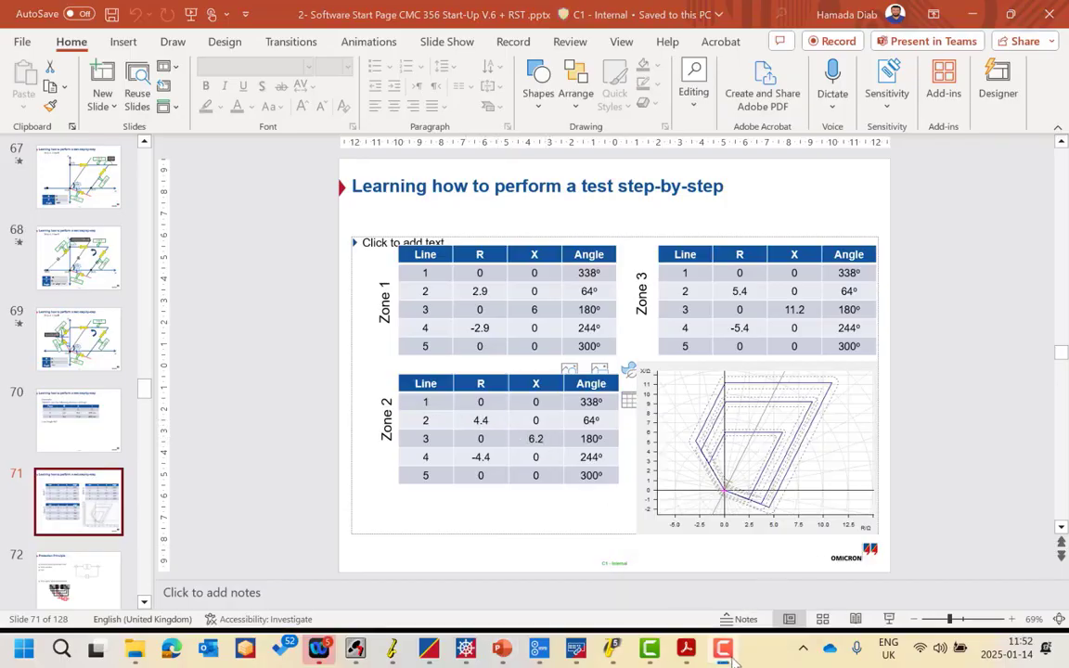
{"action": "left_click", "coordinate": [501, 650]}
In the Zone 2 characteristic, set line element 2's R to 4.4 Ω and line element 3's X to 9.2 Ω
{"action": "left_click", "coordinate": [231, 476]}
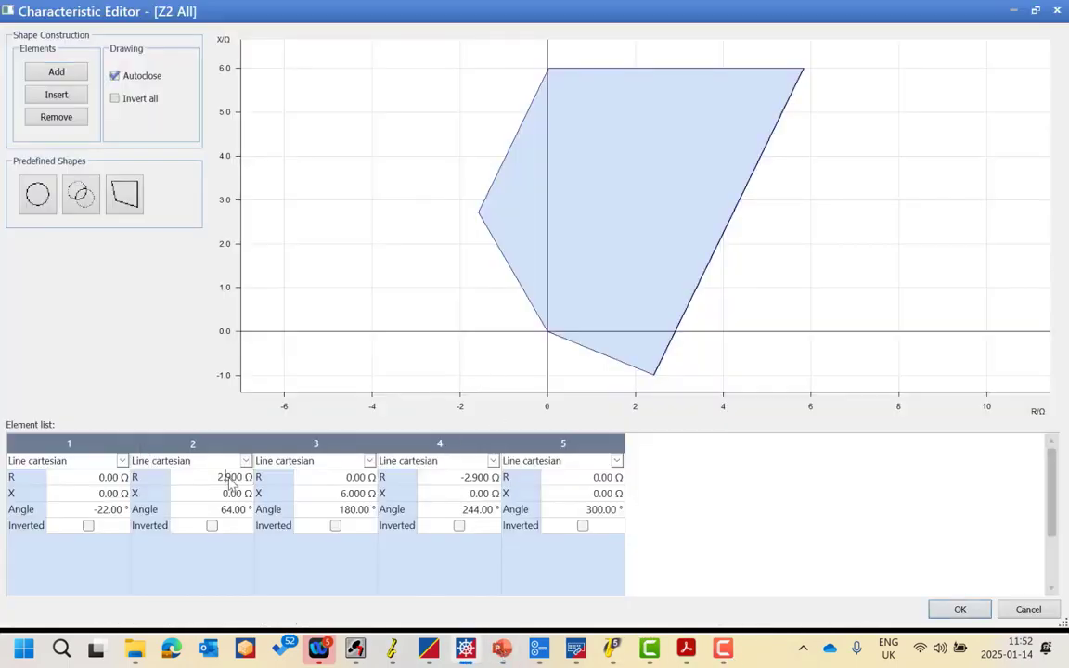
{"action": "left_click_drag", "start_coordinate": [231, 475], "coordinate": [210, 476]}
{"action": "type", "text": "4"}
{"action": "left_click_drag", "start_coordinate": [366, 493], "coordinate": [316, 492]}
{"action": "type", "text": "9"}
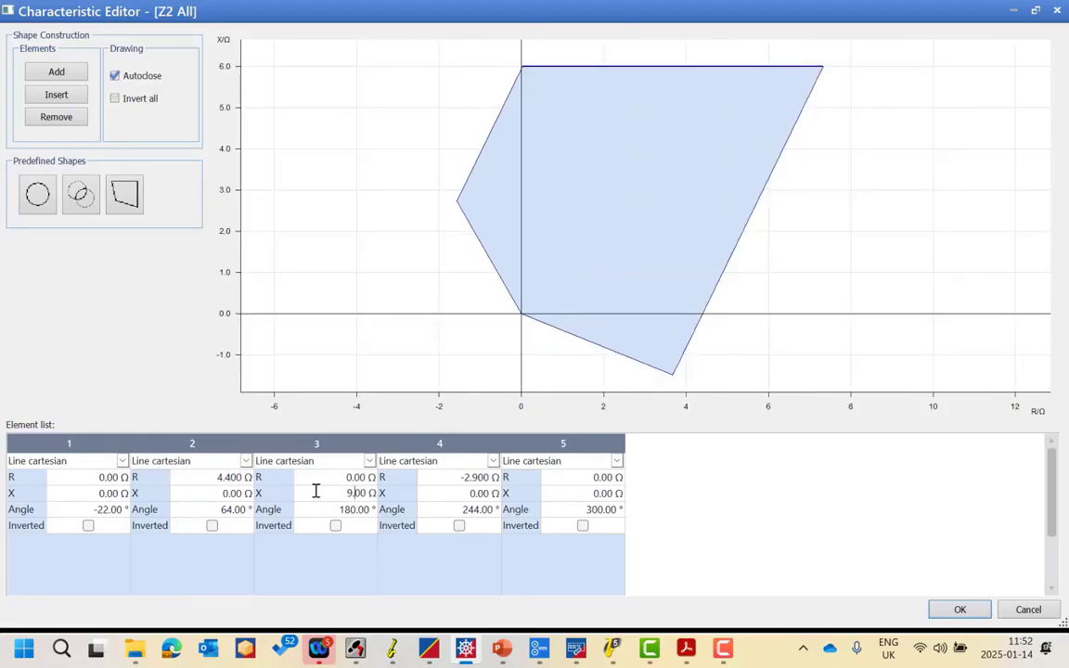
Set line element 4's R to -4.4 Ω and accept the Zone 2 characteristic
{"action": "left_click", "coordinate": [478, 481]}
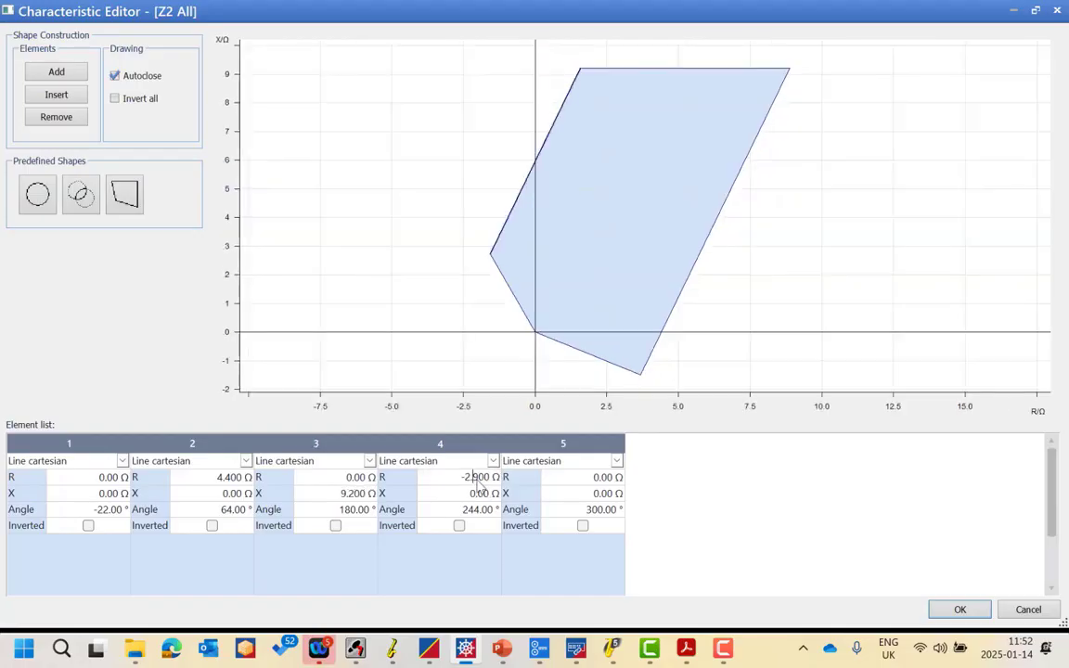
{"action": "left_click_drag", "start_coordinate": [478, 477], "coordinate": [468, 477]}
{"action": "type", "text": "4.4"}
{"action": "left_click", "coordinate": [554, 493]}
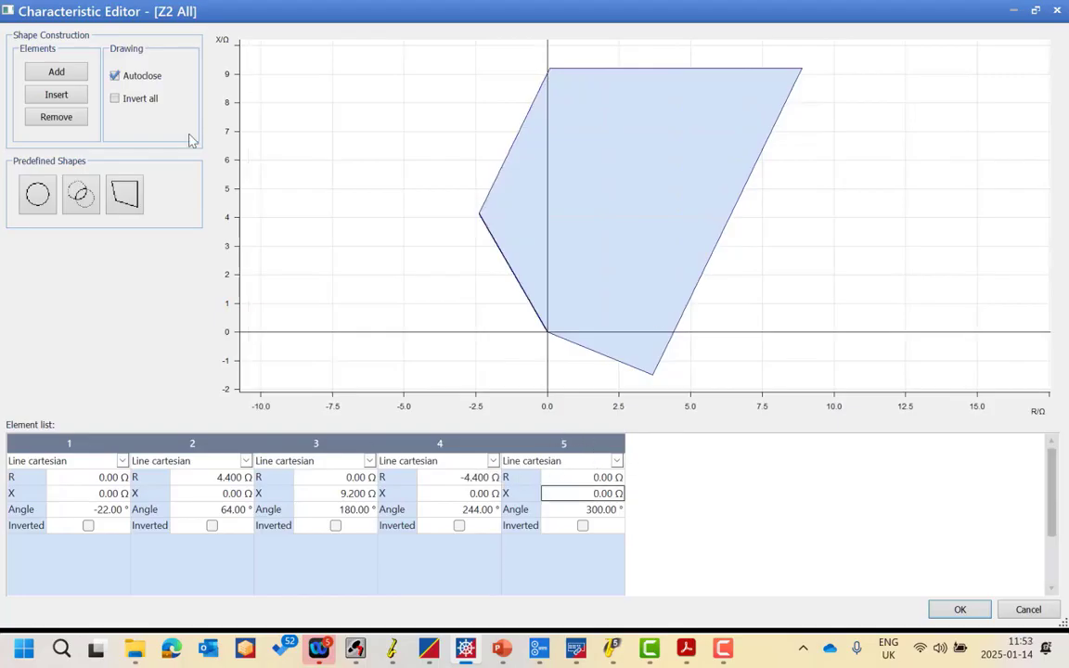
{"action": "left_click", "coordinate": [950, 609]}
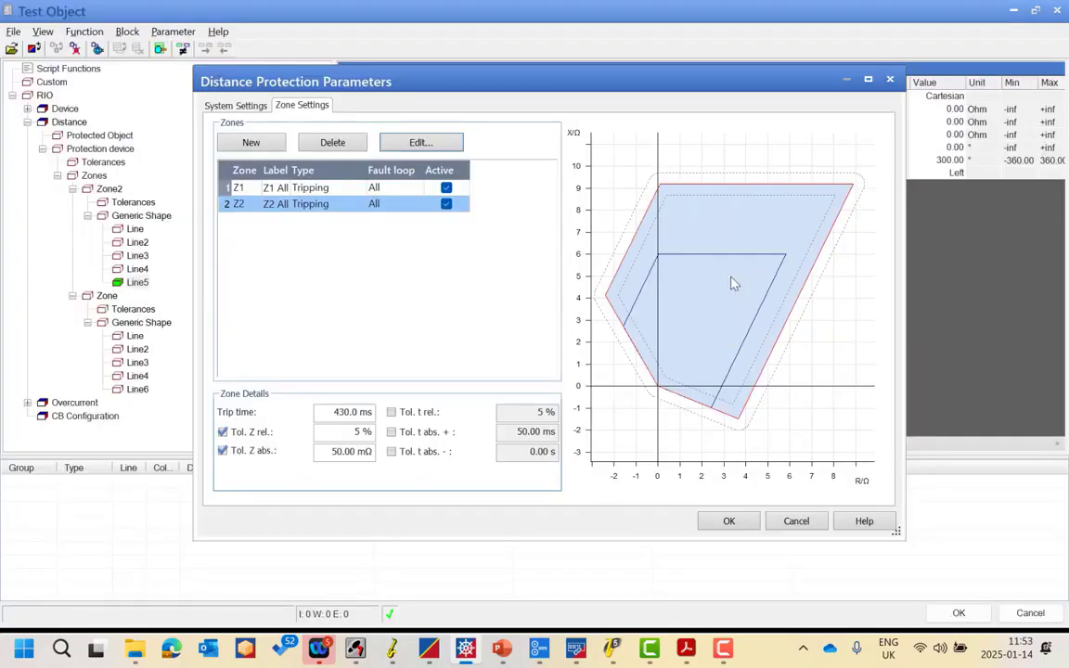
Review the Zone 1 and Zone 2 entries, reopening the Zone 2 characteristic to check its line elements
{"action": "left_click", "coordinate": [325, 188]}
{"action": "left_click", "coordinate": [320, 205]}
{"action": "left_click", "coordinate": [384, 141]}
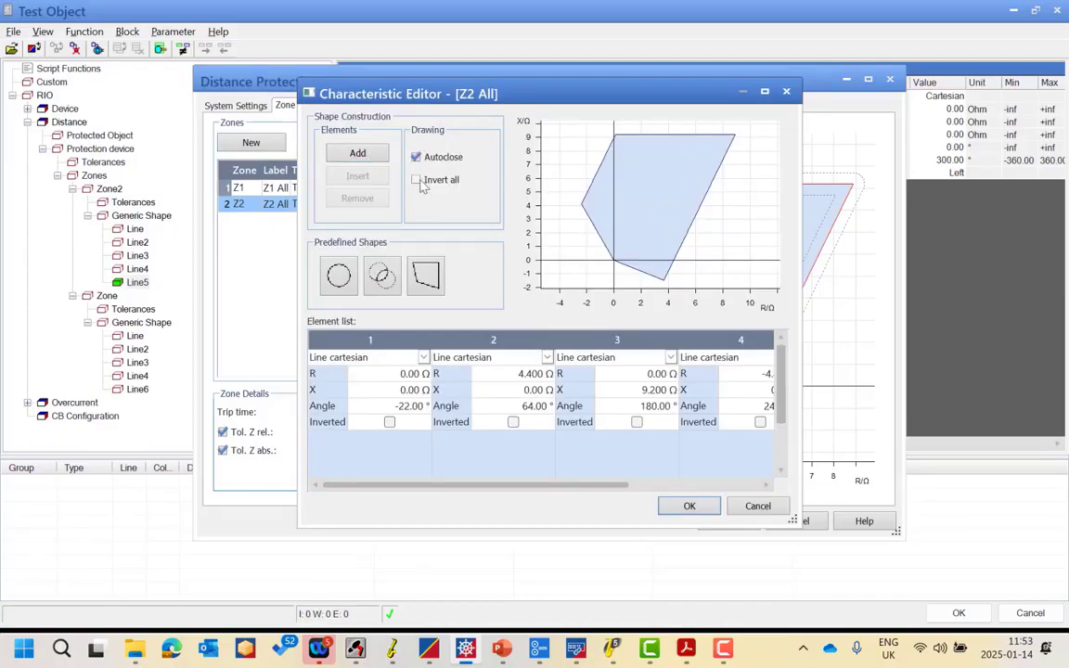
{"action": "left_click", "coordinate": [694, 506]}
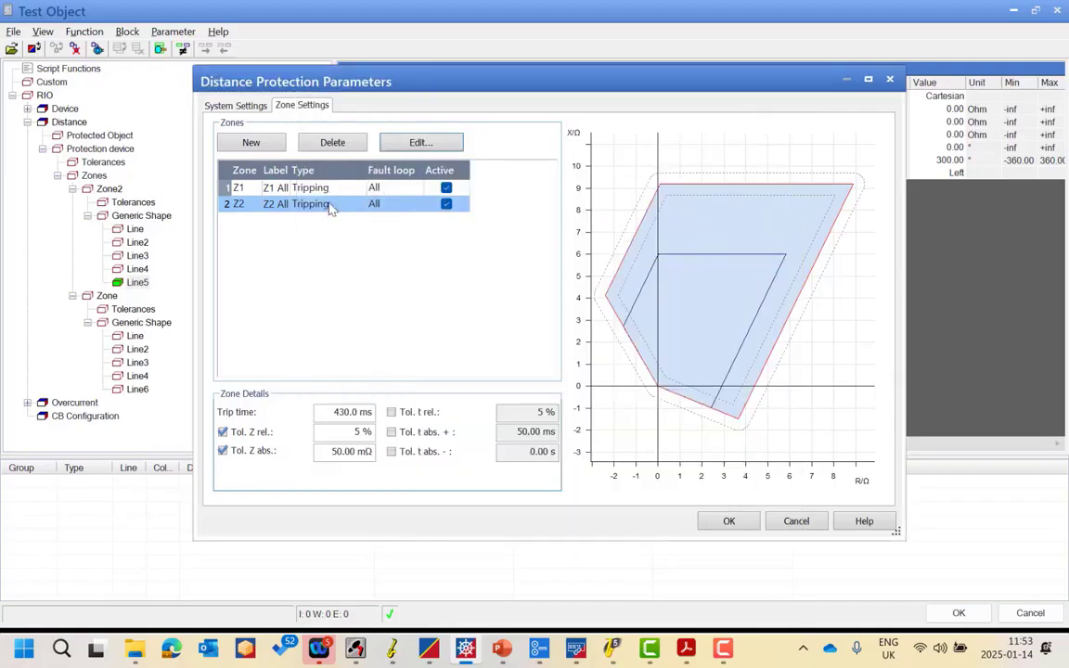
Copy the Zone 2 entry and paste it into the zone list as Zone 3
{"action": "right_click", "coordinate": [263, 204]}
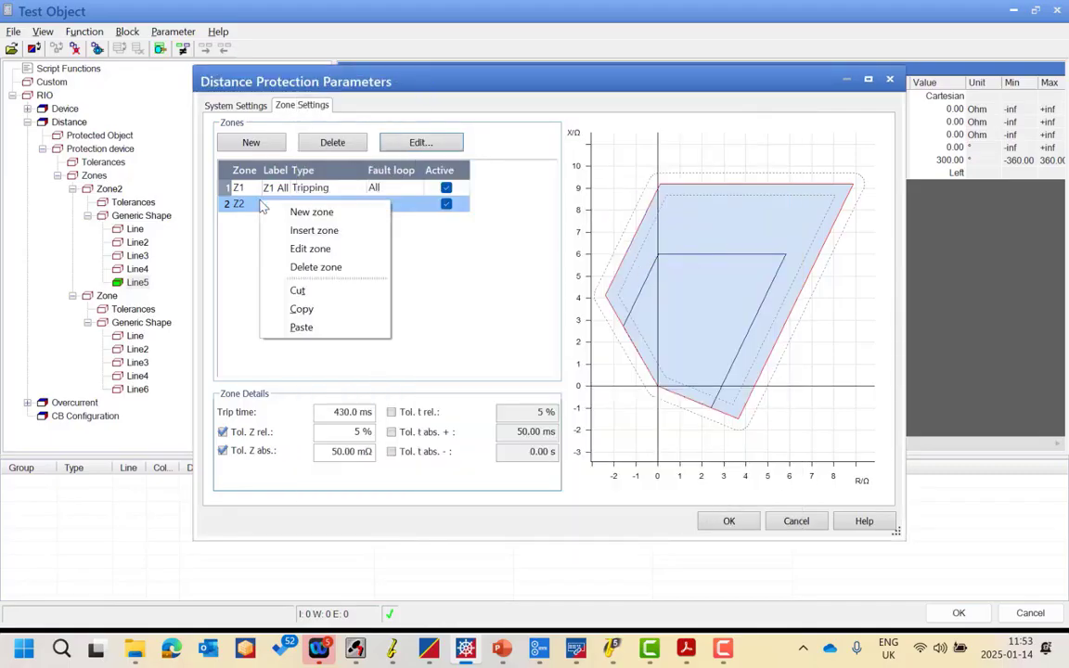
{"action": "left_click", "coordinate": [309, 308]}
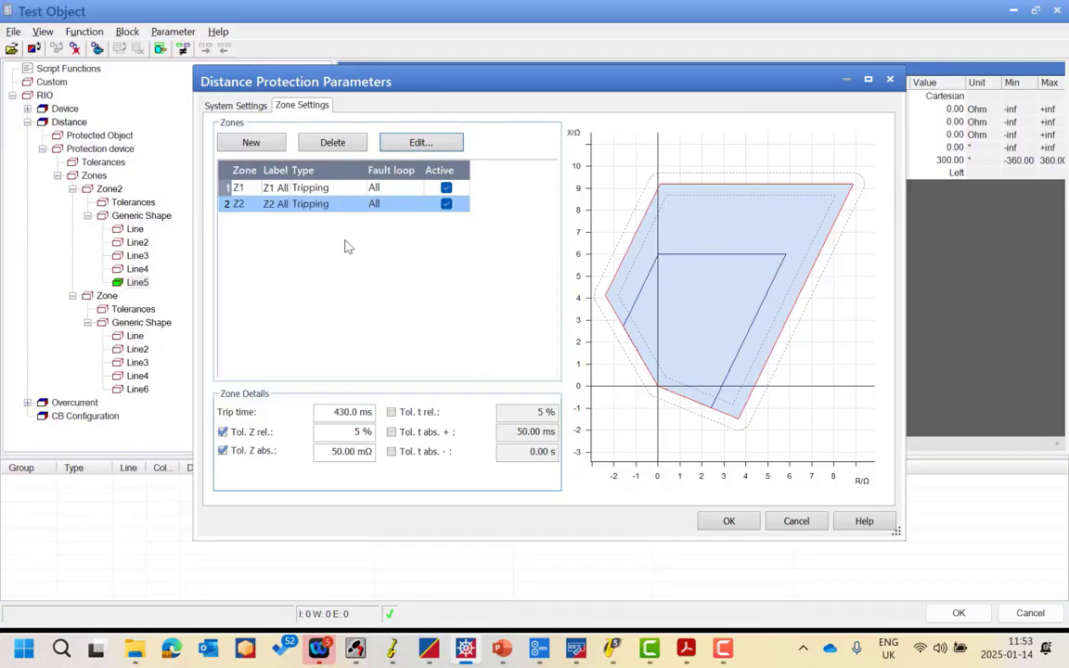
{"action": "right_click", "coordinate": [305, 262]}
{"action": "left_click", "coordinate": [346, 382]}
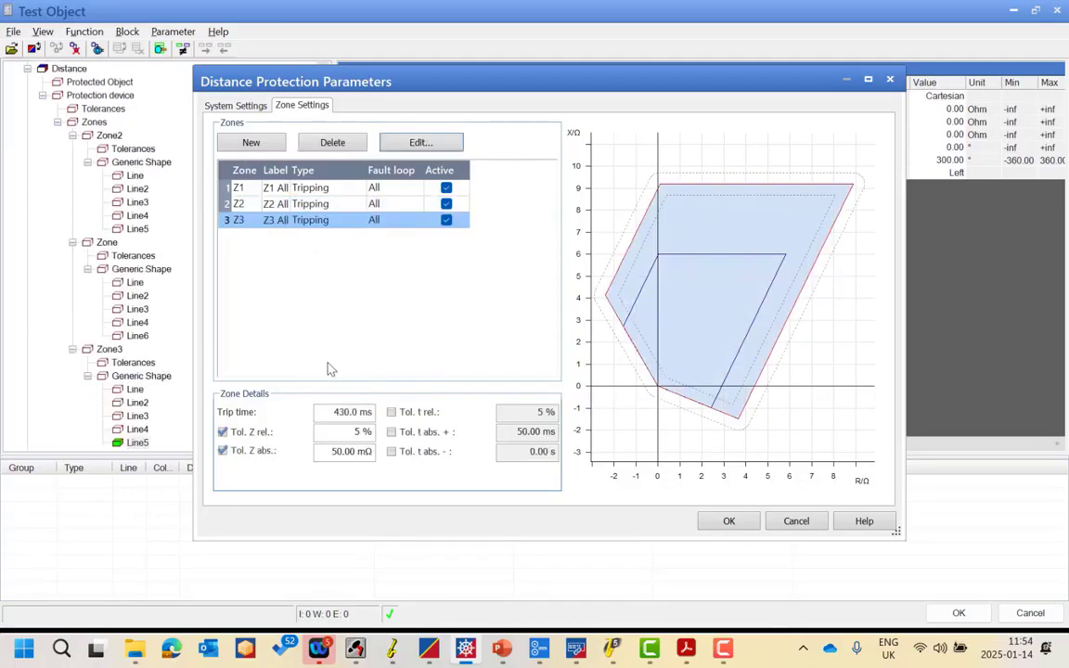
Set the Zone 3 trip time to 830 ms and open its characteristic, consulting the line values in the PowerPoint table
{"action": "left_click", "coordinate": [419, 142]}
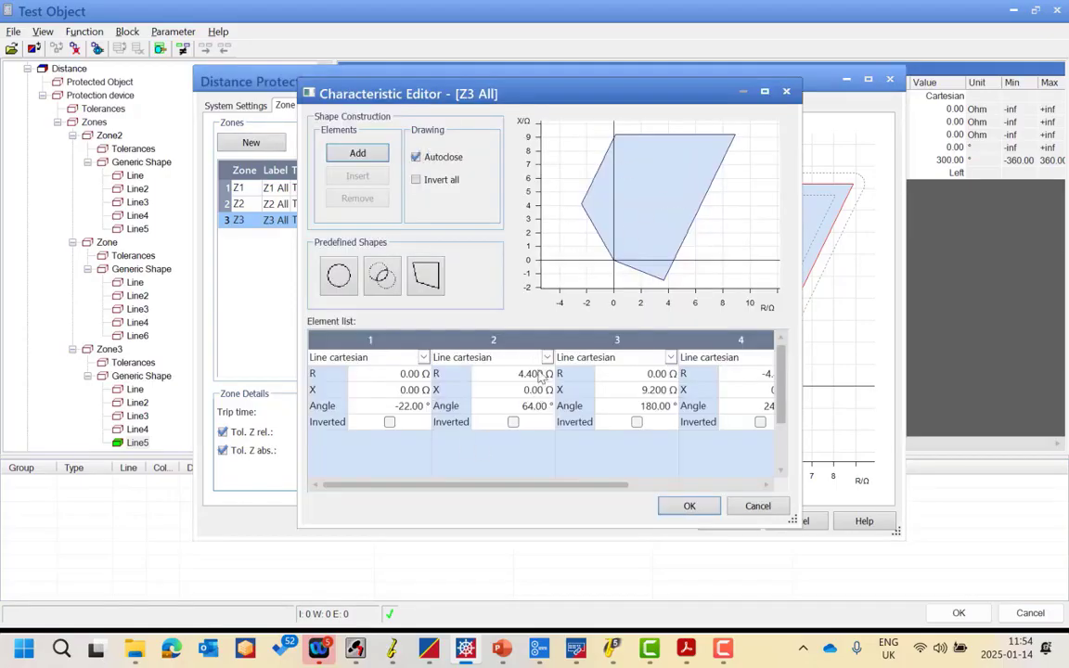
{"action": "left_click", "coordinate": [502, 648]}
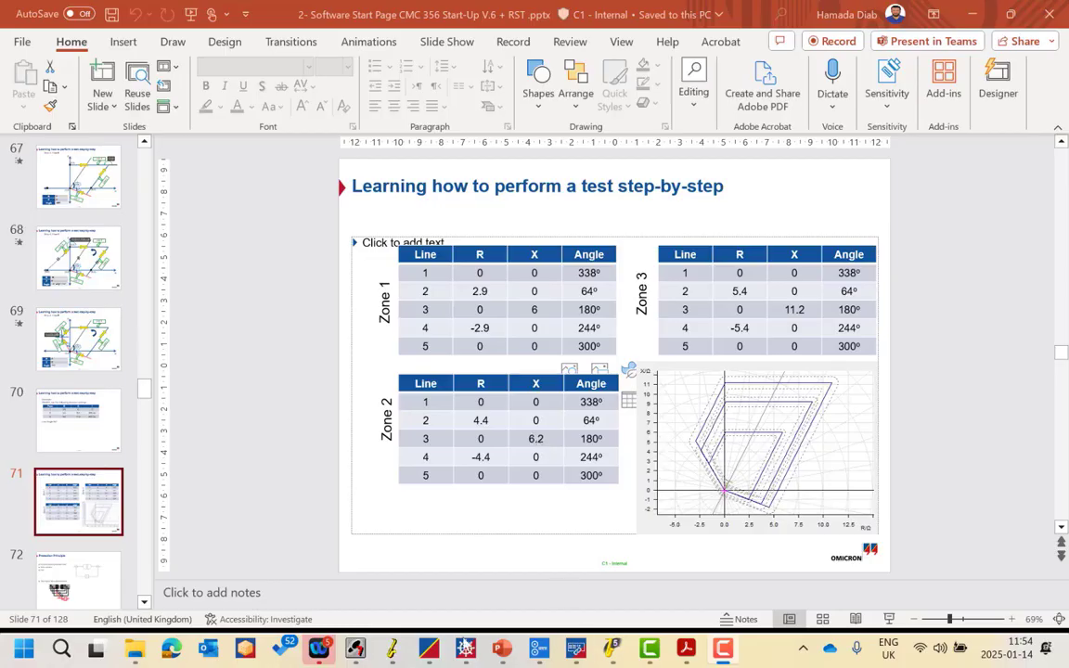
{"action": "left_click", "coordinate": [432, 645]}
In the Zone 3 characteristic, set line element 2's R to 5.4 Ω and line element 3's X to 11.2 Ω
{"action": "left_click", "coordinate": [495, 371]}
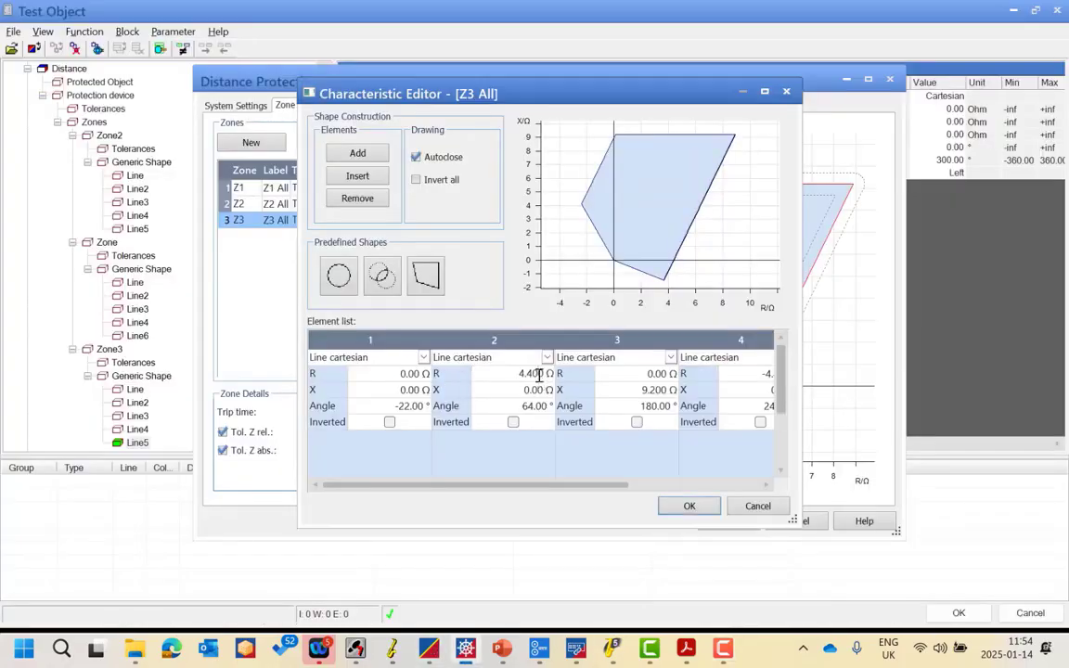
{"action": "type", "text": "50"}
{"action": "type", "text": "4"}
{"action": "key", "text": "Return"}
{"action": "left_click", "coordinate": [655, 388]}
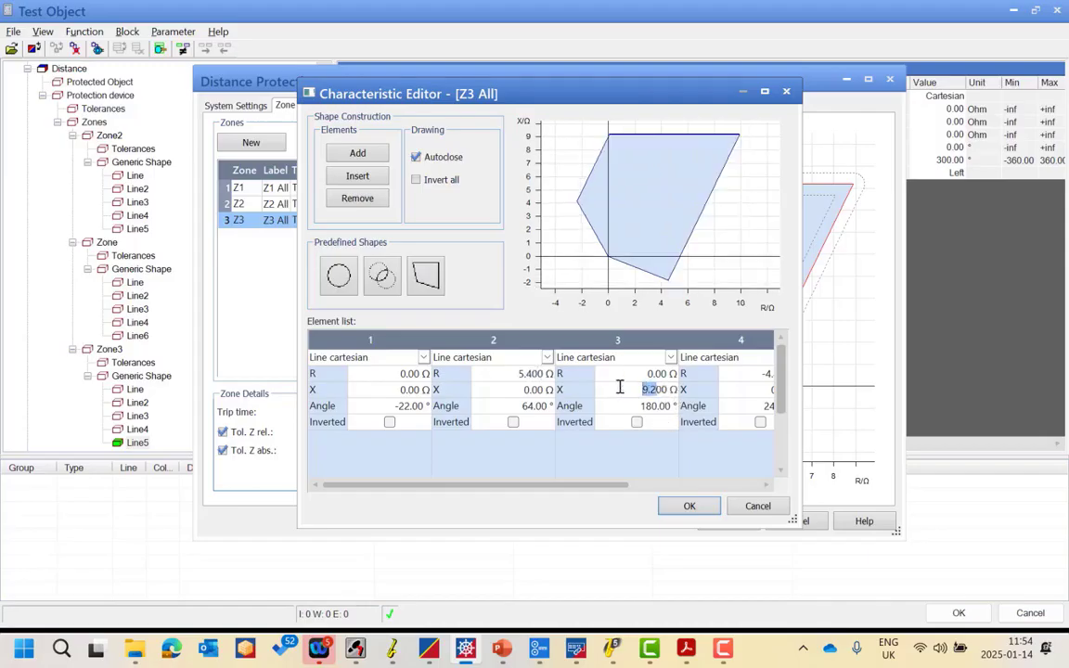
{"action": "type", "text": "11.2"}
Set line element 4's R to -5.4 Ω and accept the Zone 3 characteristic
{"action": "left_click_drag", "start_coordinate": [596, 484], "coordinate": [712, 483]}
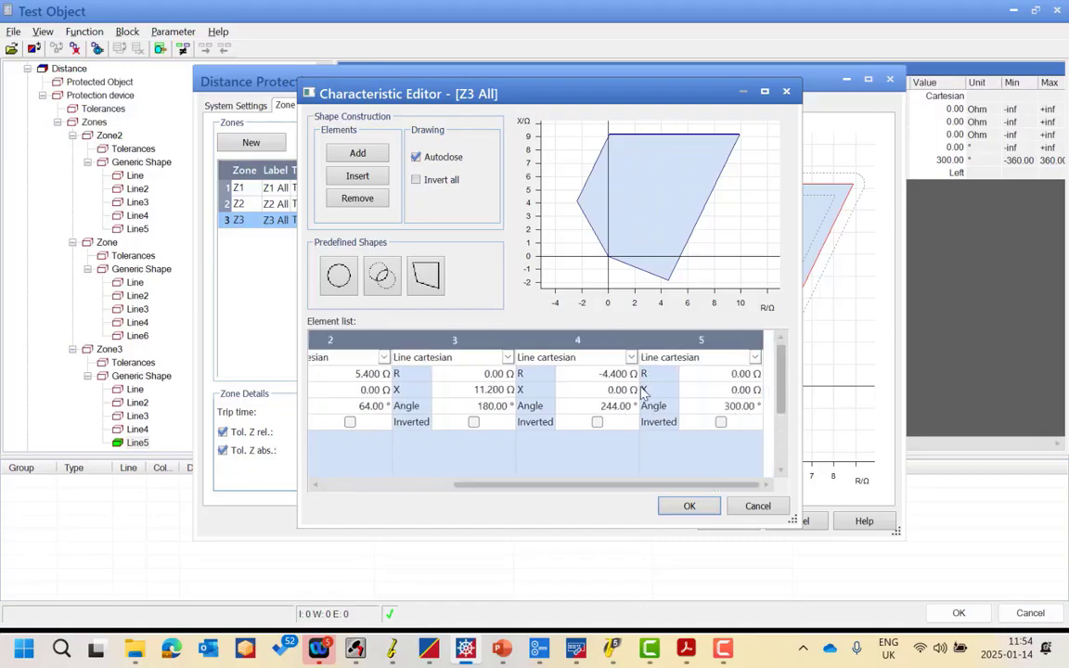
{"action": "key", "text": "Return"}
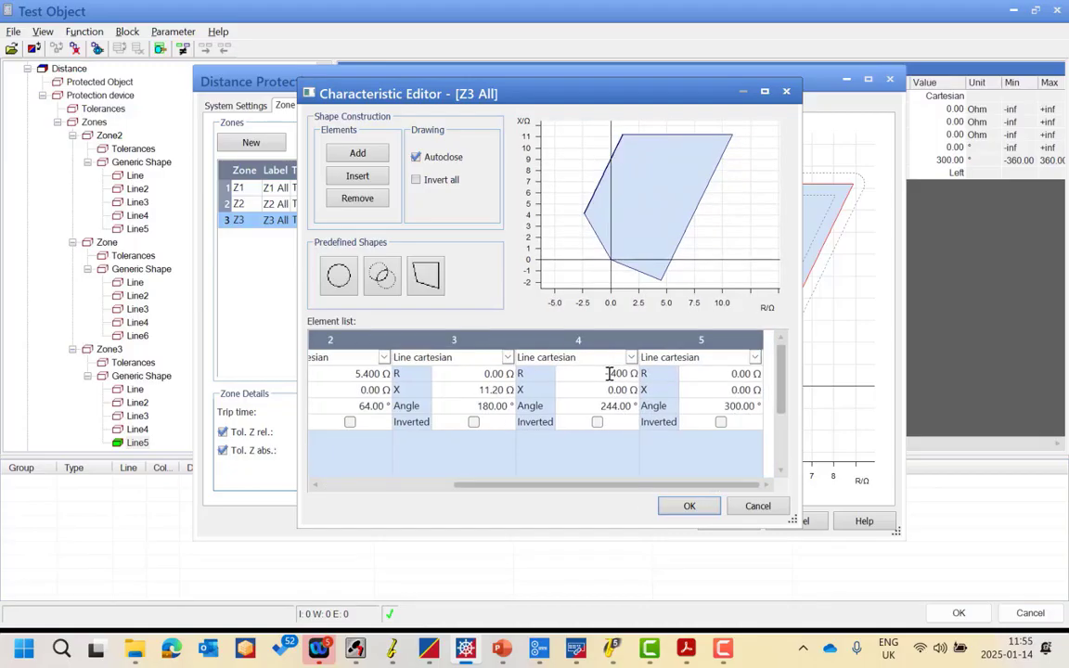
{"action": "left_click", "coordinate": [689, 506]}
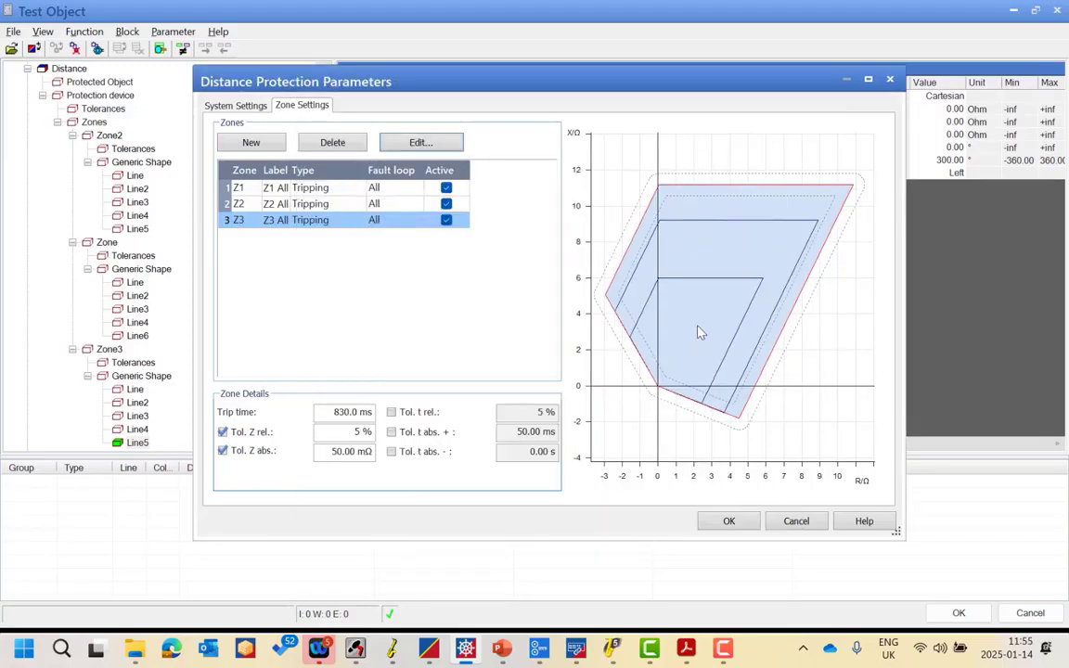
Check the three zones in the list, and save the distance protection parameters and the test object
{"action": "left_click", "coordinate": [278, 191]}
{"action": "key", "text": "Down"}
{"action": "key", "text": "Down"}
{"action": "left_click", "coordinate": [726, 521]}
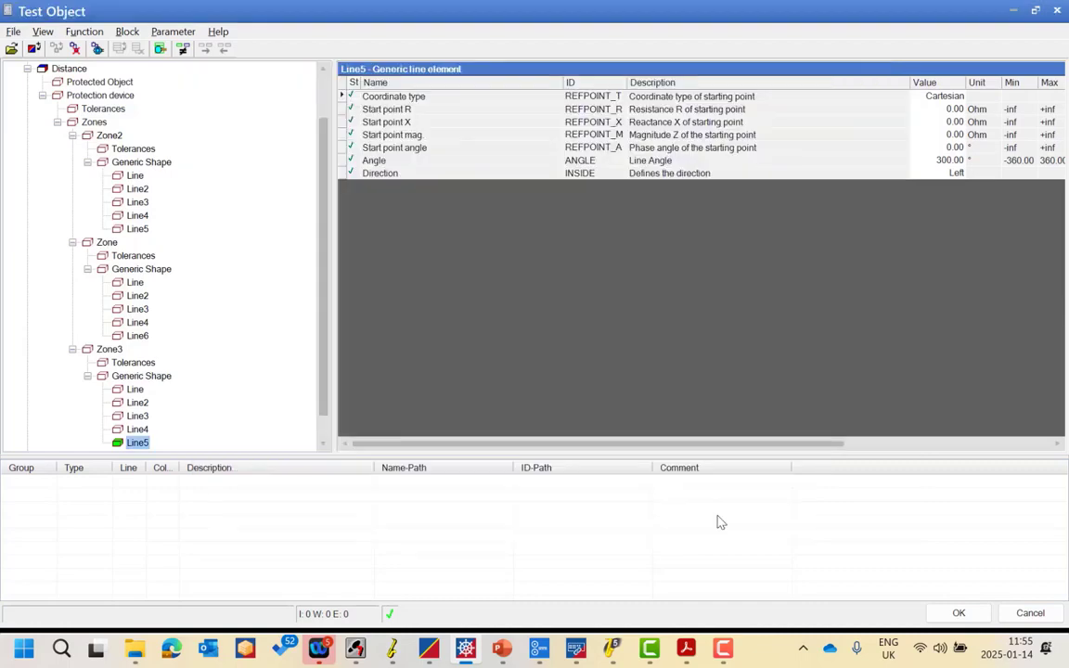
{"action": "left_click", "coordinate": [960, 614]}
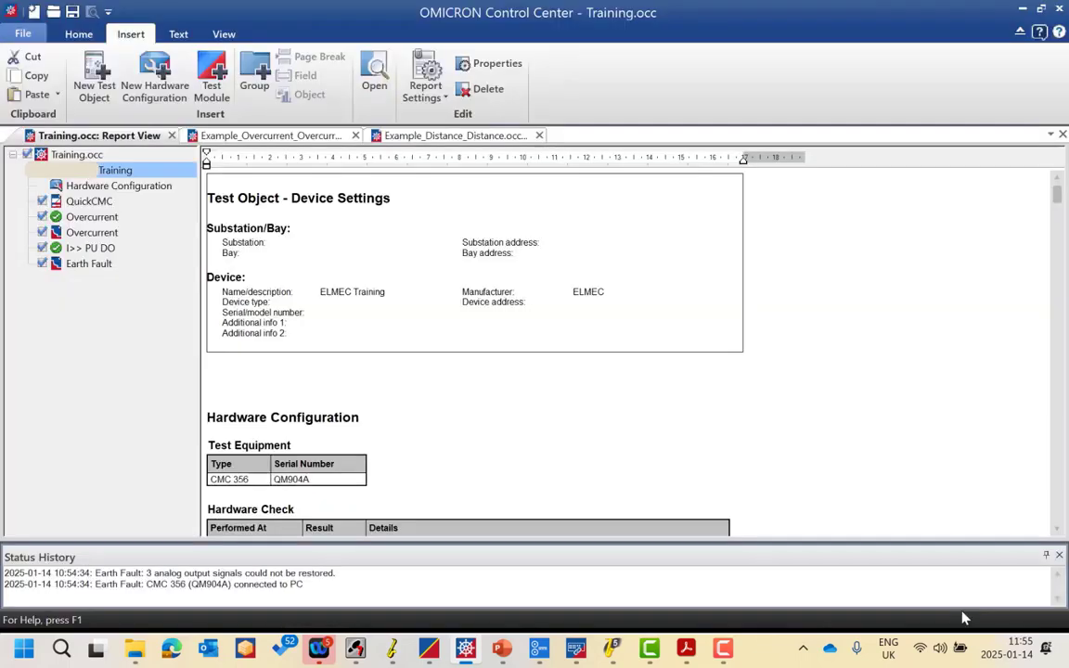